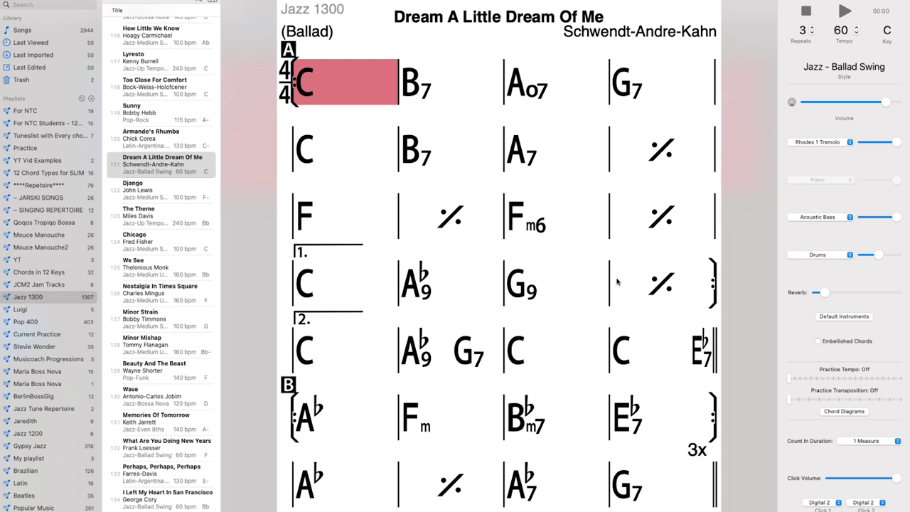
With Lyresto selected, create a blank new song, New Song 4, from the pencil menu
{"action": "left_click", "coordinate": [171, 297]}
{"action": "left_click", "coordinate": [162, 61]}
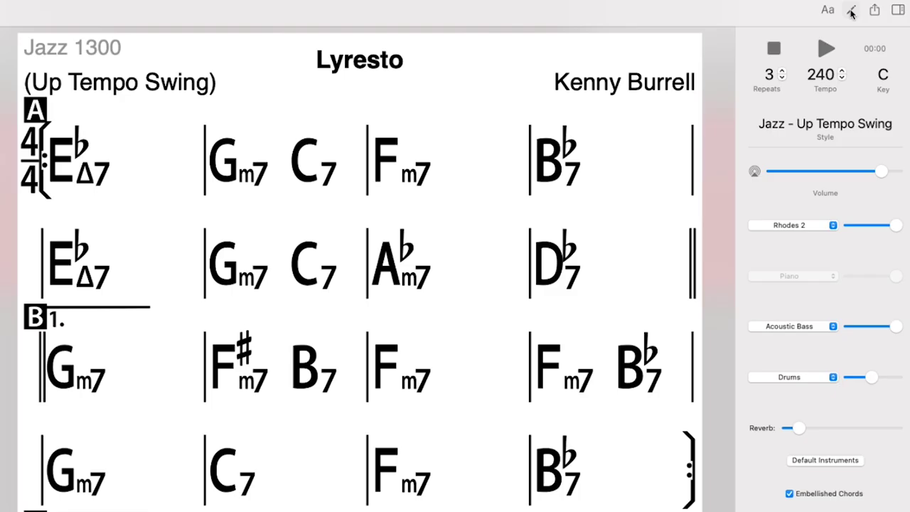
{"action": "left_click", "coordinate": [851, 11]}
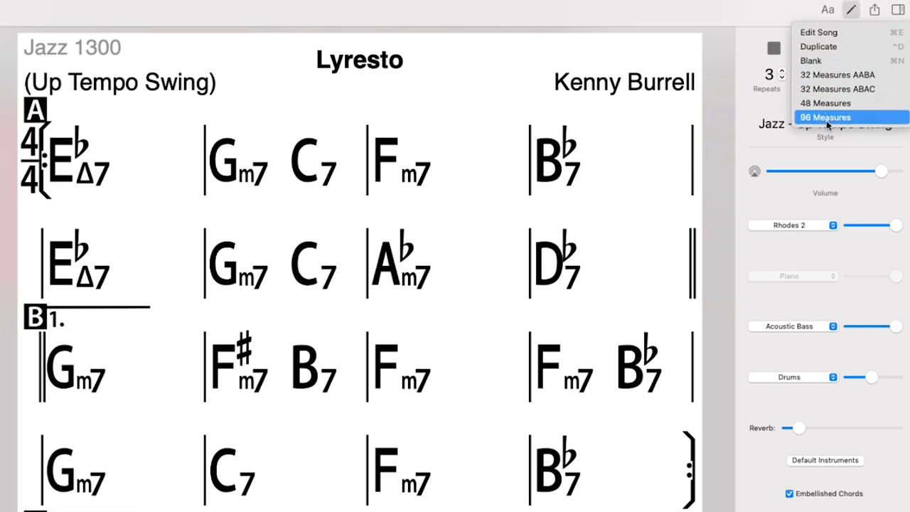
{"action": "left_click", "coordinate": [818, 61]}
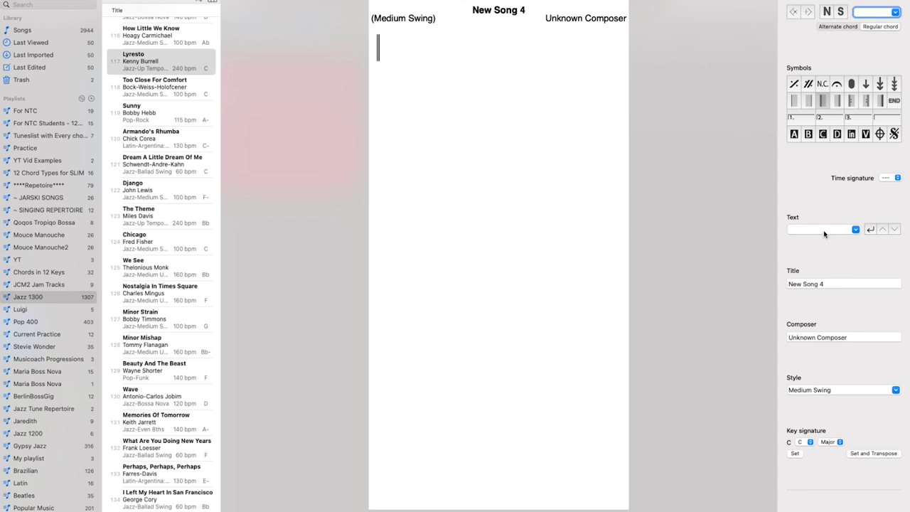
Retitle the chart 'My amazing progression'
{"action": "double_click", "coordinate": [811, 284]}
{"action": "triple_click", "coordinate": [811, 284]}
{"action": "type", "text": "T"}
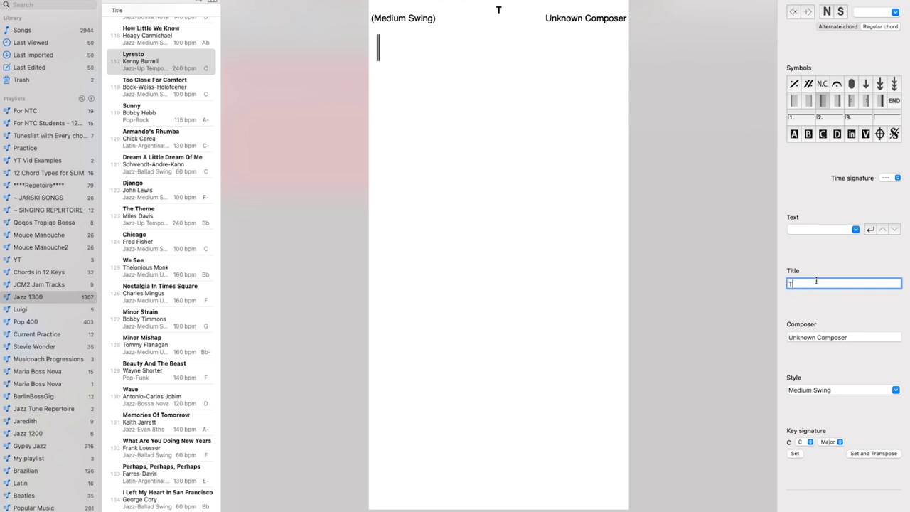
{"action": "type", "text": "itle"}
{"action": "key", "text": "BackSpace"}
{"action": "key", "text": "BackSpace"}
{"action": "key", "text": "BackSpace"}
{"action": "key", "text": "super+z"}
{"action": "type", "text": "My amazing progression"}
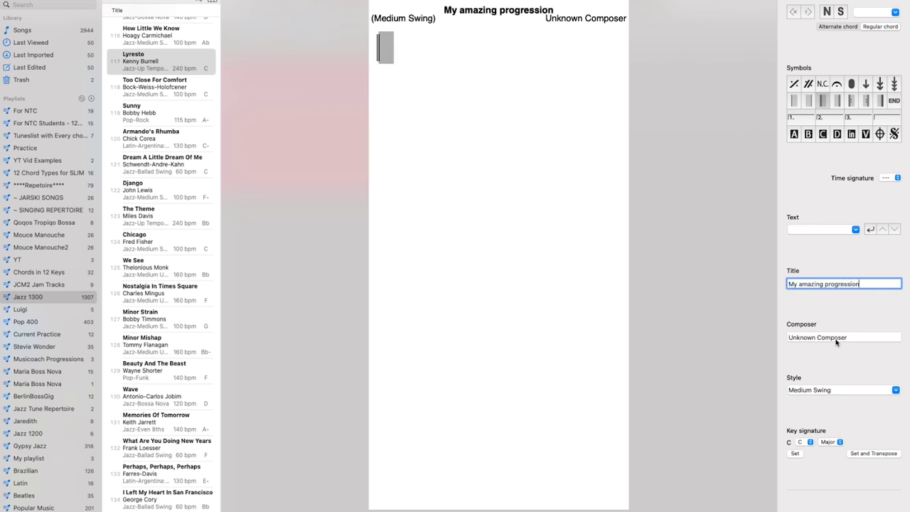
Enter the composer's name and keep the Medium Swing style
{"action": "triple_click", "coordinate": [836, 339]}
{"action": "type", "text": "Jared Borkowski"}
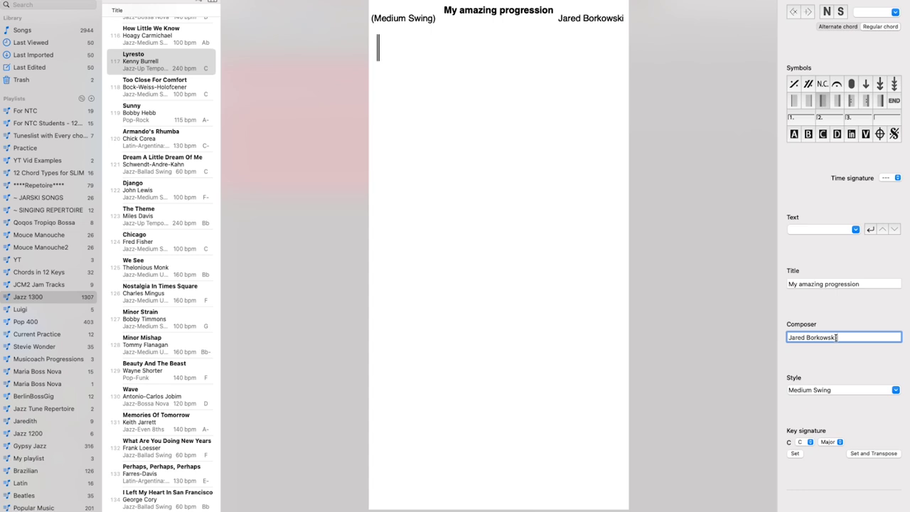
{"action": "left_click", "coordinate": [825, 390]}
{"action": "left_click", "coordinate": [895, 389]}
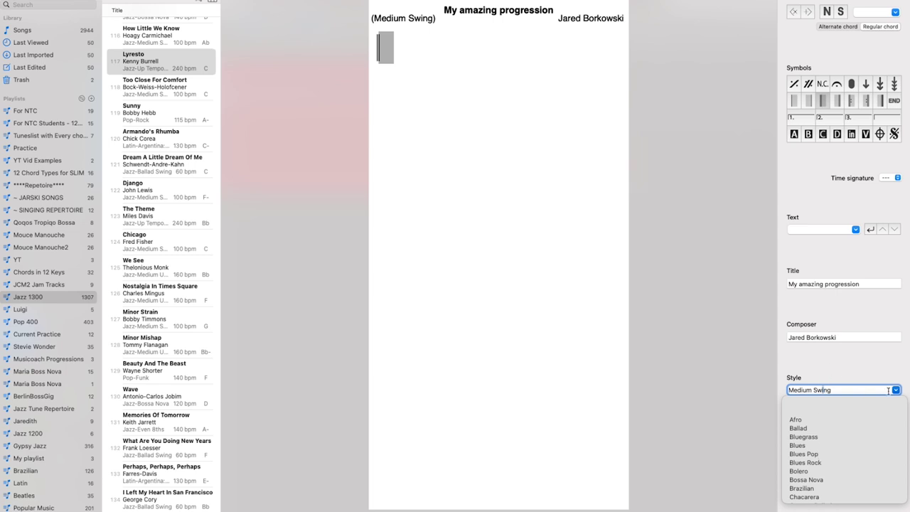
{"action": "left_click", "coordinate": [888, 390]}
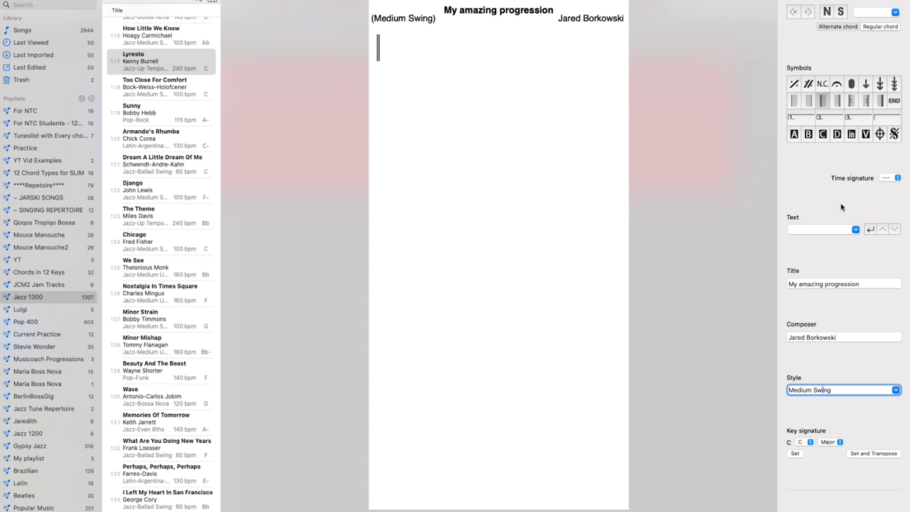
Enter a D/A chord in the chart's first measure
{"action": "left_click", "coordinate": [389, 52]}
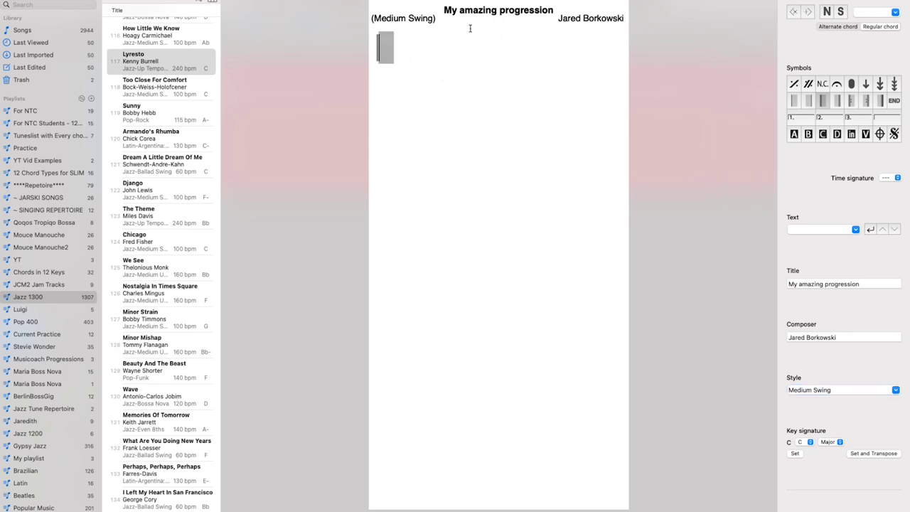
{"action": "type", "text": "D/A"}
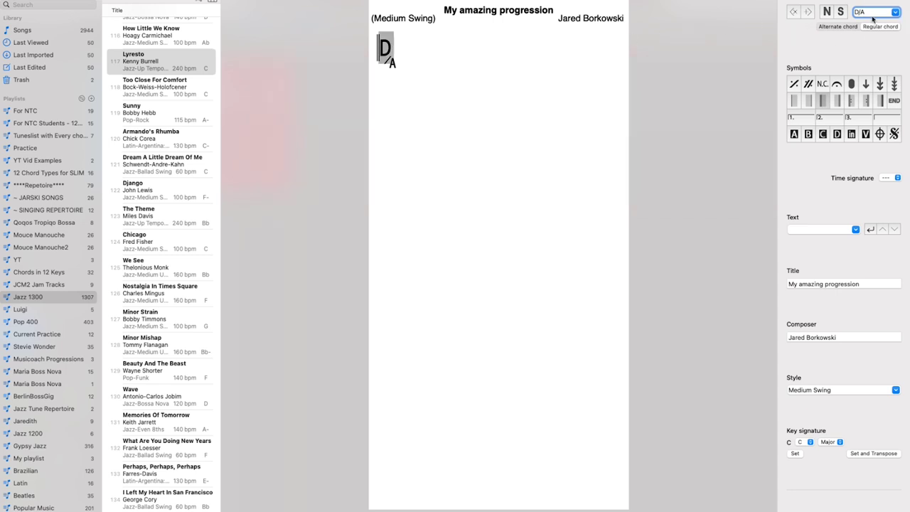
{"action": "left_click", "coordinate": [385, 46]}
{"action": "key", "text": "Right"}
{"action": "key", "text": "Right"}
{"action": "key", "text": "Left"}
{"action": "key", "text": "Right"}
{"action": "key", "text": "Right"}
{"action": "key", "text": "Right"}
{"action": "key", "text": "Left"}
{"action": "key", "text": "Left"}
{"action": "key", "text": "Left"}
{"action": "key", "text": "Left"}
{"action": "left_click", "coordinate": [403, 54]}
{"action": "left_click", "coordinate": [398, 51]}
{"action": "left_click", "coordinate": [415, 53]}
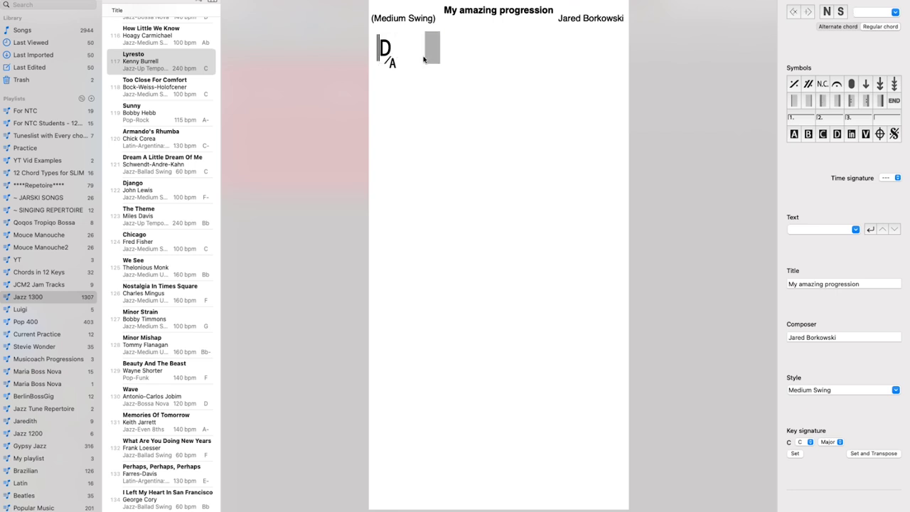
Set the D/A measure's time signature to 4/4
{"action": "left_click", "coordinate": [386, 54]}
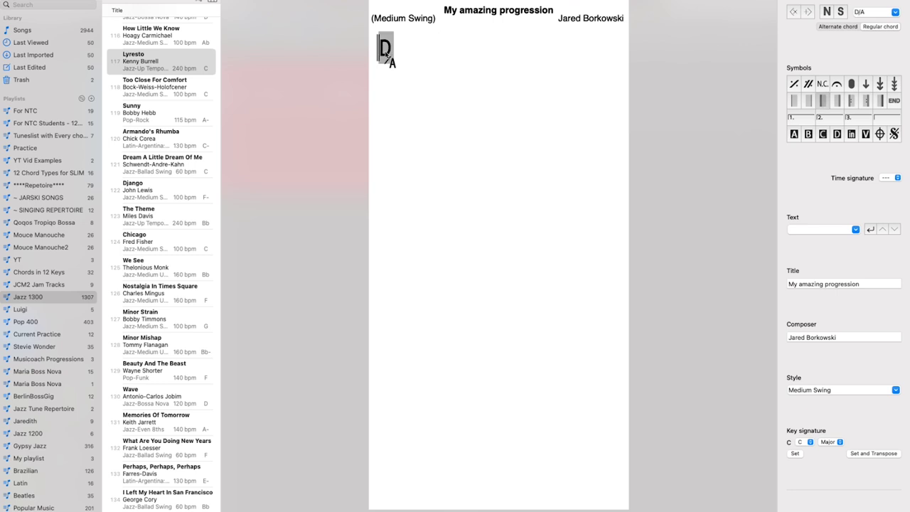
{"action": "left_click", "coordinate": [897, 178]}
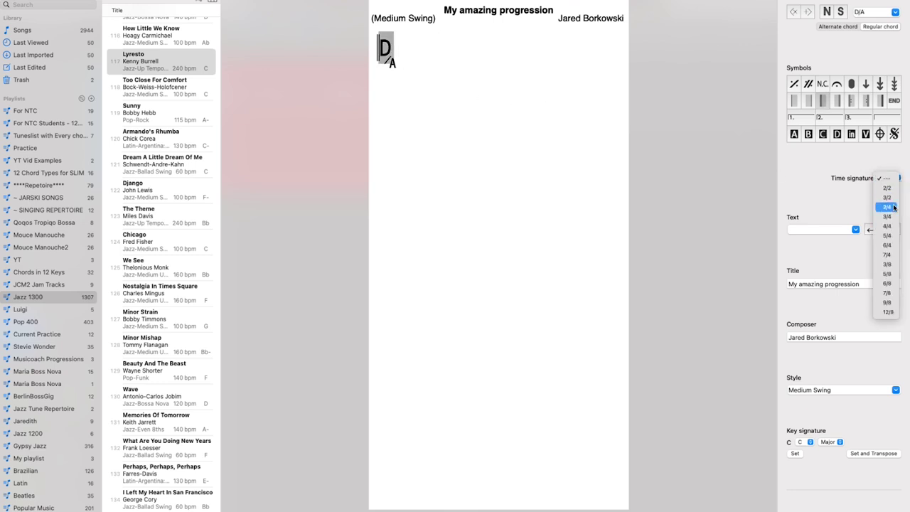
{"action": "left_click", "coordinate": [889, 226]}
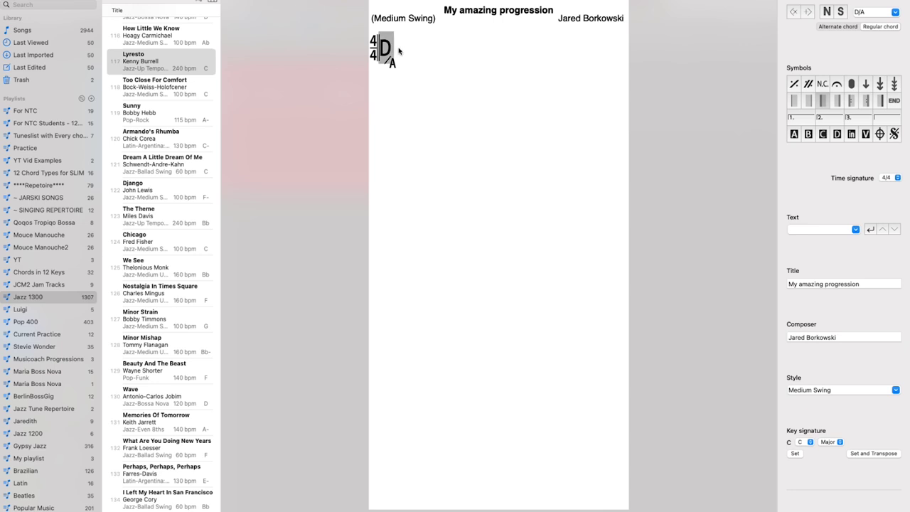
{"action": "left_click", "coordinate": [430, 52]}
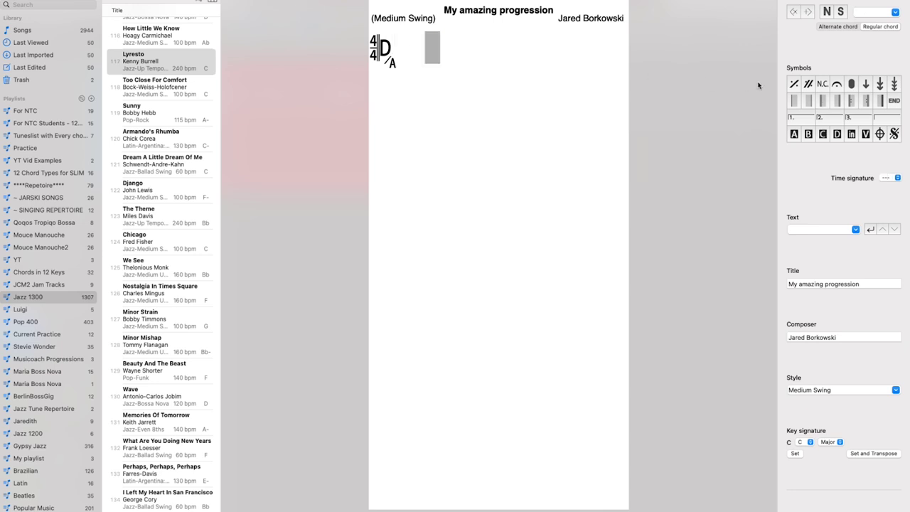
Add a single barline after the D/A measure
{"action": "left_click", "coordinate": [810, 101]}
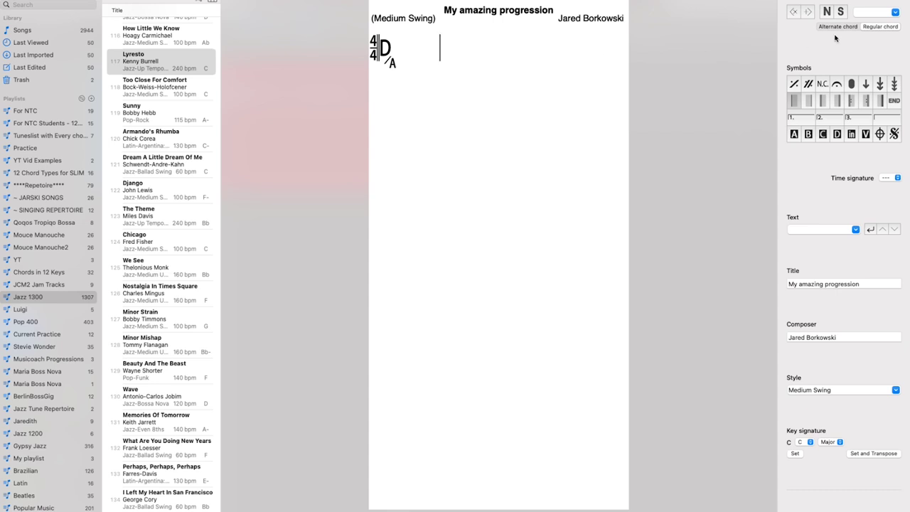
Enter a G∆7 (G^7) chord in the second measure, chosen from the chord variants list
{"action": "left_click", "coordinate": [874, 11]}
{"action": "type", "text": "G"}
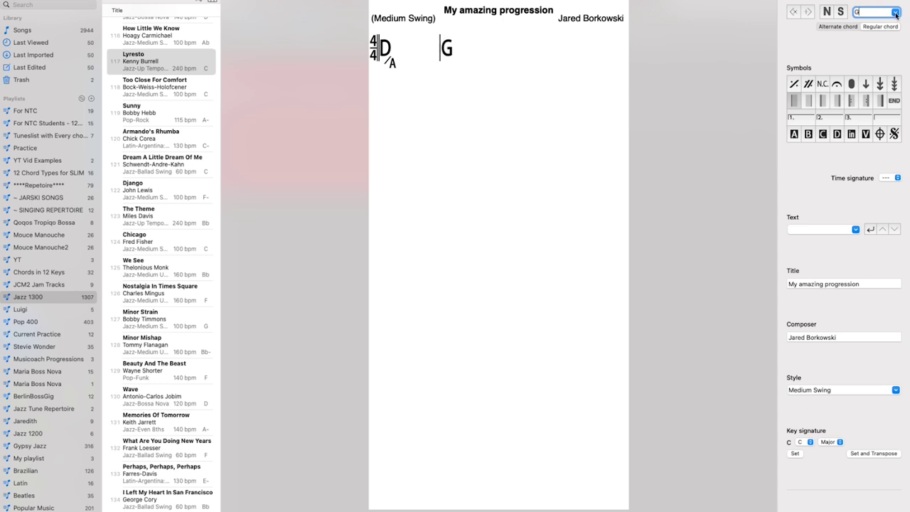
{"action": "left_click", "coordinate": [895, 13]}
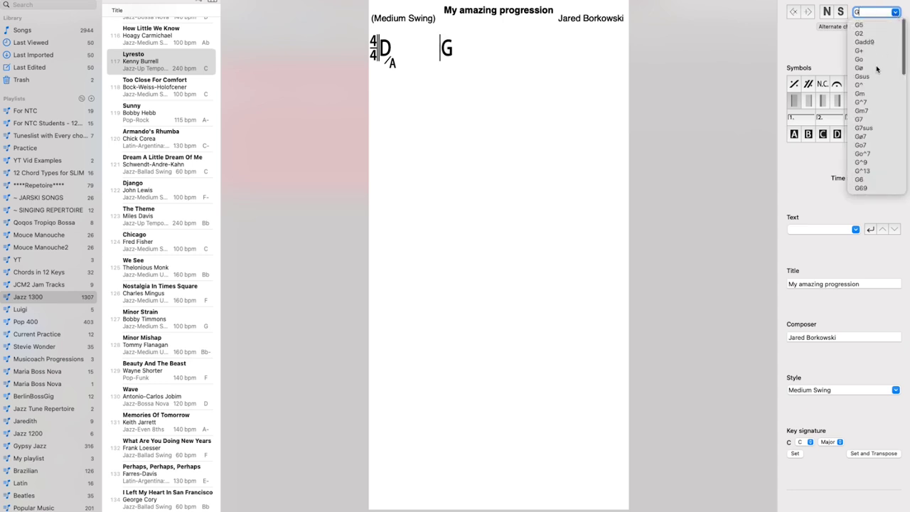
{"action": "left_click", "coordinate": [821, 28]}
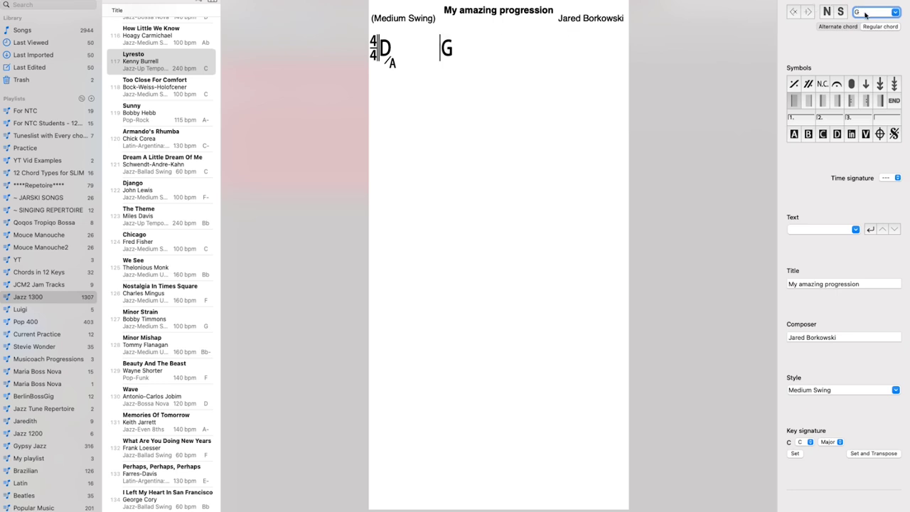
{"action": "left_click", "coordinate": [895, 12]}
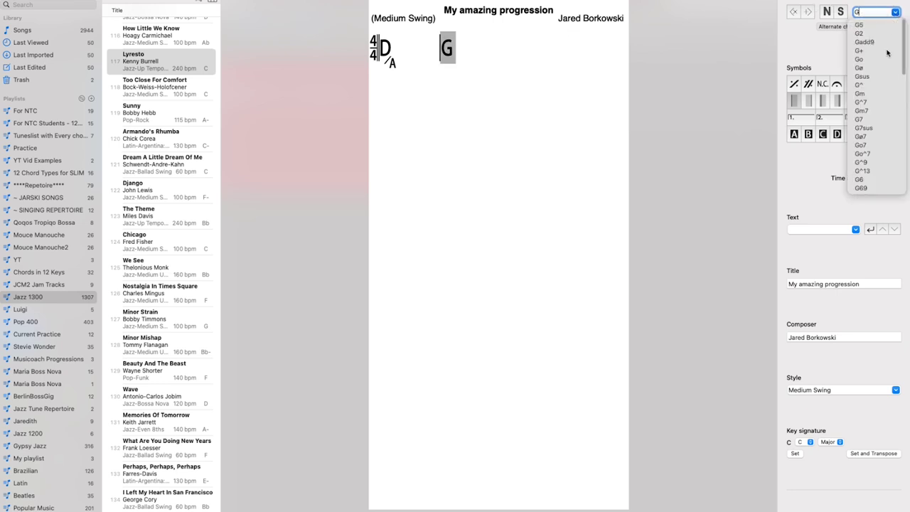
{"action": "scroll", "coordinate": [878, 74], "scroll_direction": "down", "scroll_amount": 10}
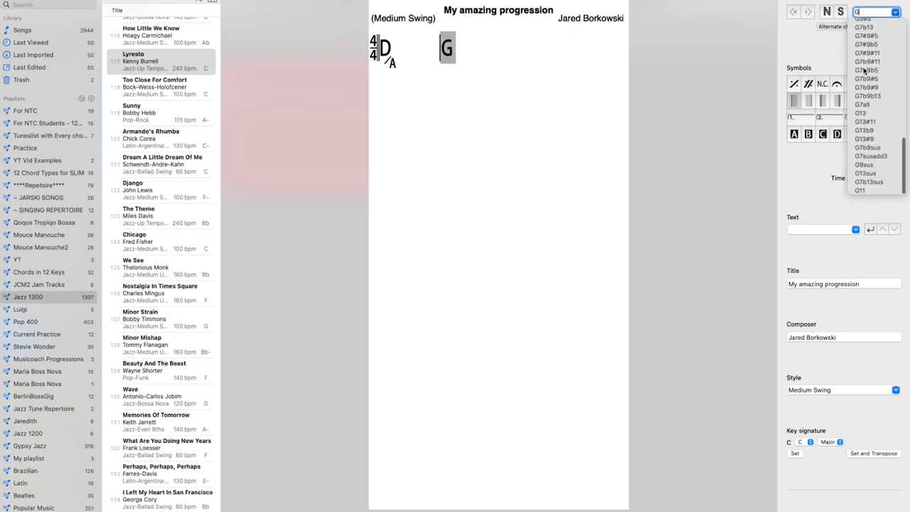
{"action": "scroll", "coordinate": [864, 185], "scroll_direction": "up", "scroll_amount": 10}
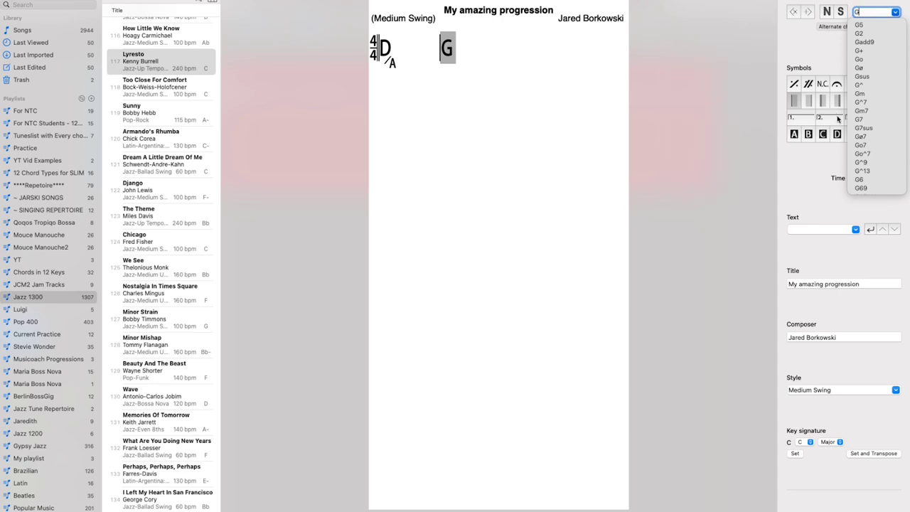
{"action": "left_click", "coordinate": [505, 49]}
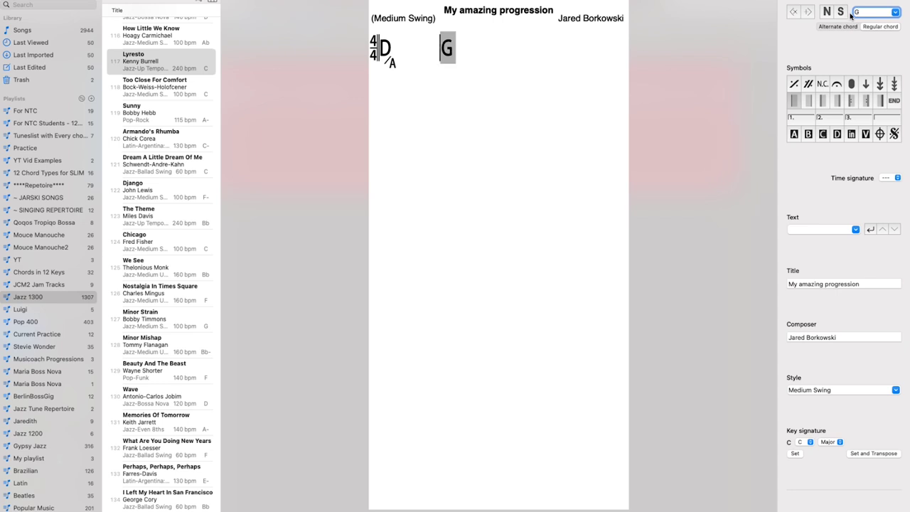
{"action": "type", "text": "maj7"}
{"action": "key", "text": "BackSpace"}
{"action": "type", "text": "7"}
{"action": "left_click", "coordinate": [895, 13]}
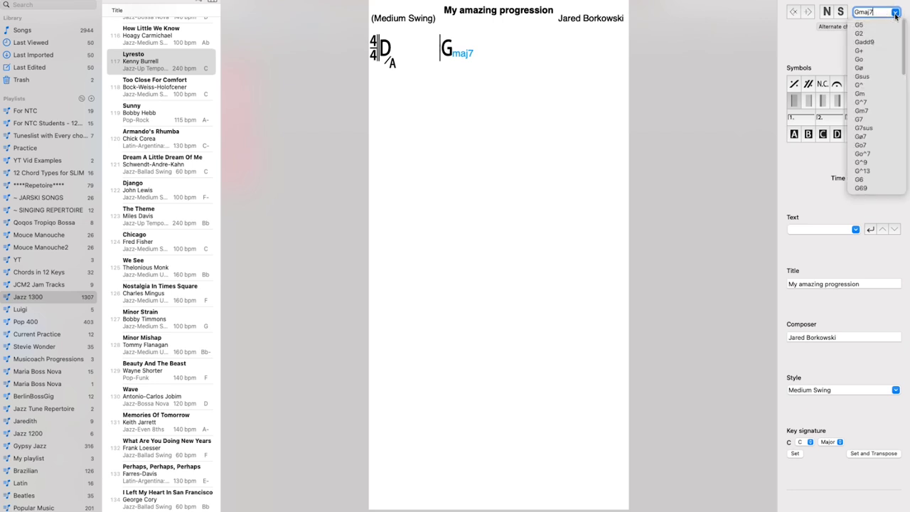
{"action": "left_click", "coordinate": [861, 103]}
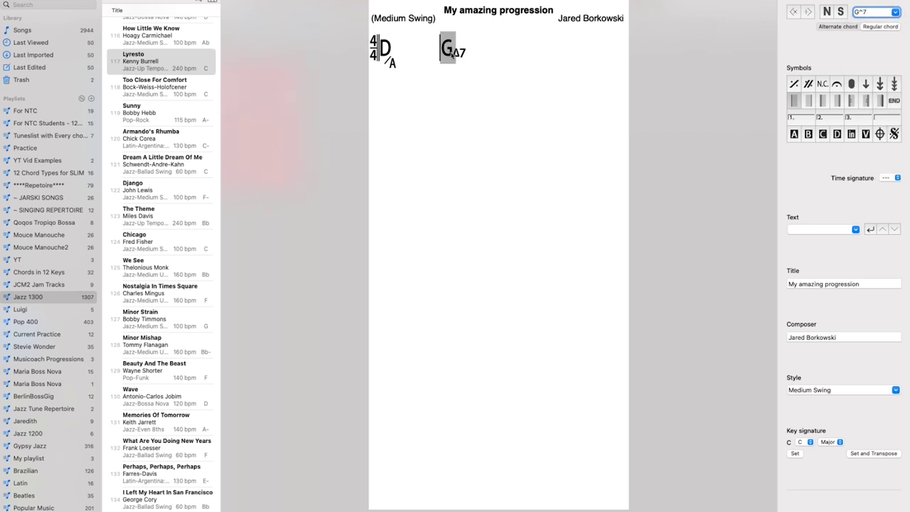
{"action": "left_click", "coordinate": [452, 54]}
Step to the empty cell following the G∆7 chord
{"action": "key", "text": "Right"}
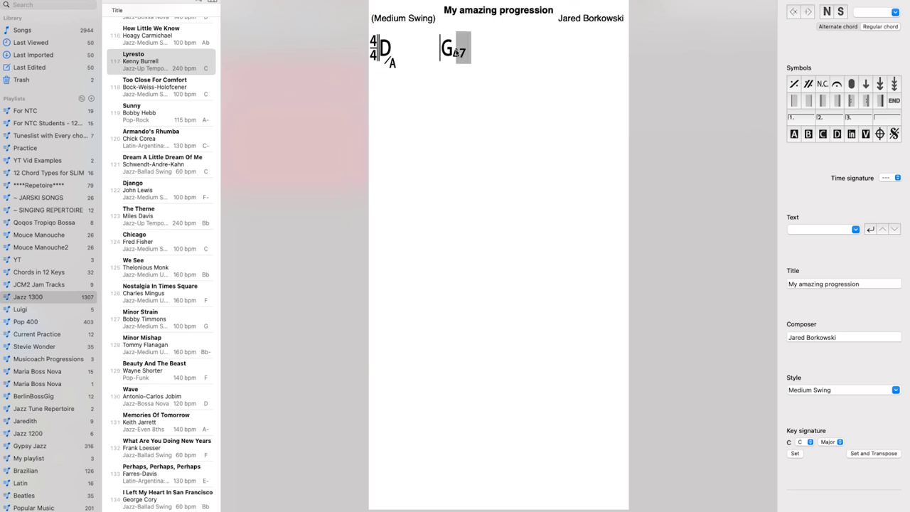
{"action": "key", "text": "Left"}
{"action": "key", "text": "Right"}
{"action": "key", "text": "Left"}
{"action": "key", "text": "Right"}
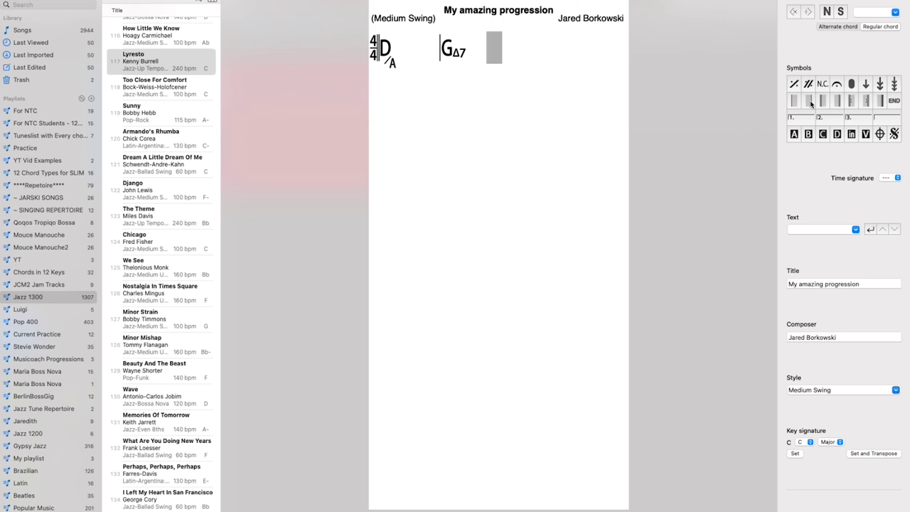
Copy the D/A measure and paste it after GΔ7 as the third measure
{"action": "key", "text": "Left"}
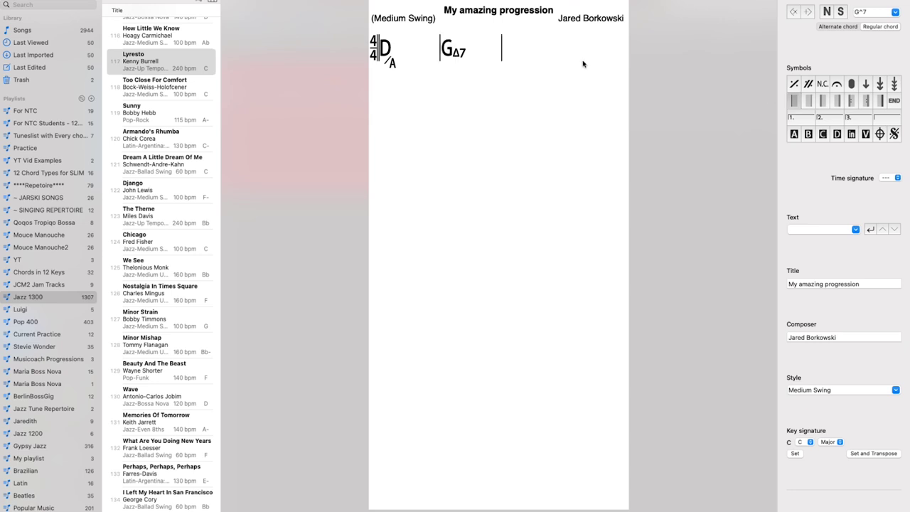
{"action": "key", "text": "Right"}
{"action": "key", "text": "Home"}
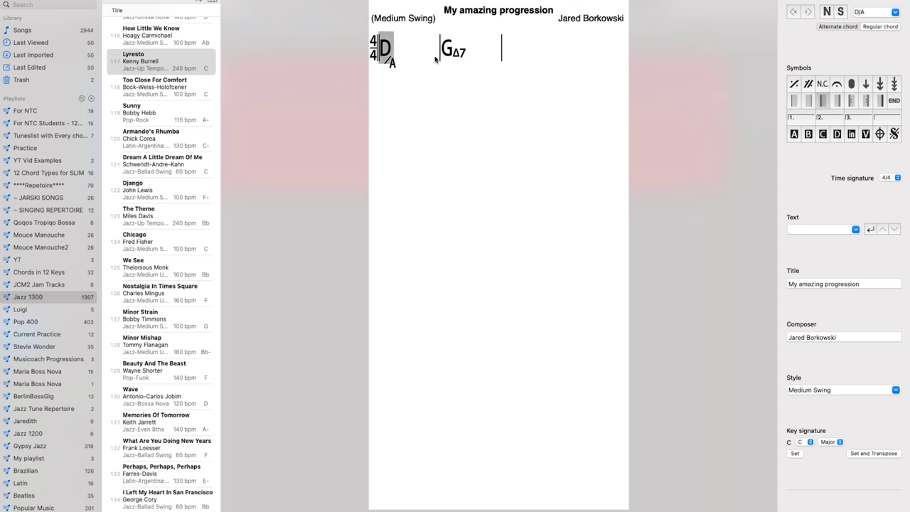
{"action": "left_click_drag", "start_coordinate": [430, 62], "coordinate": [388, 59]}
{"action": "key", "text": "ctrl+c"}
{"action": "left_click", "coordinate": [503, 55]}
{"action": "key", "text": "ctrl+v"}
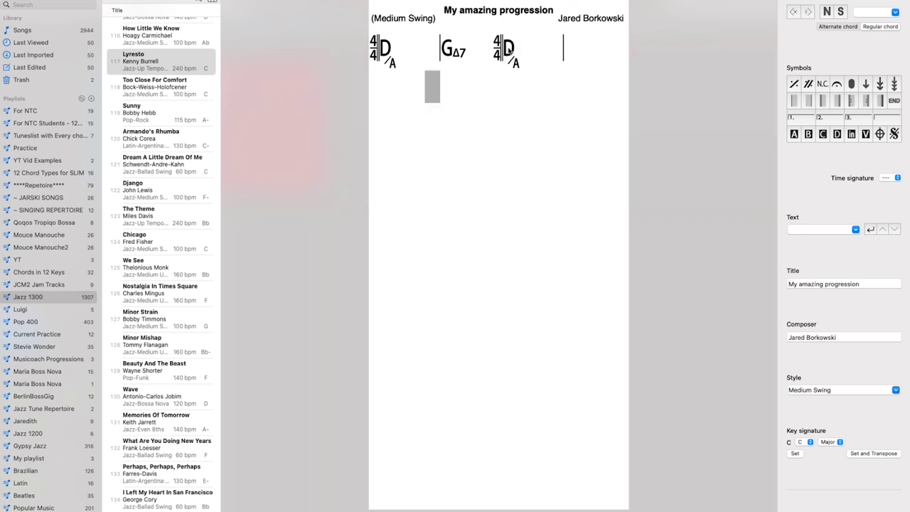
Set the pasted measure's time signature to --- and keep a plain barline before it
{"action": "left_click", "coordinate": [568, 50]}
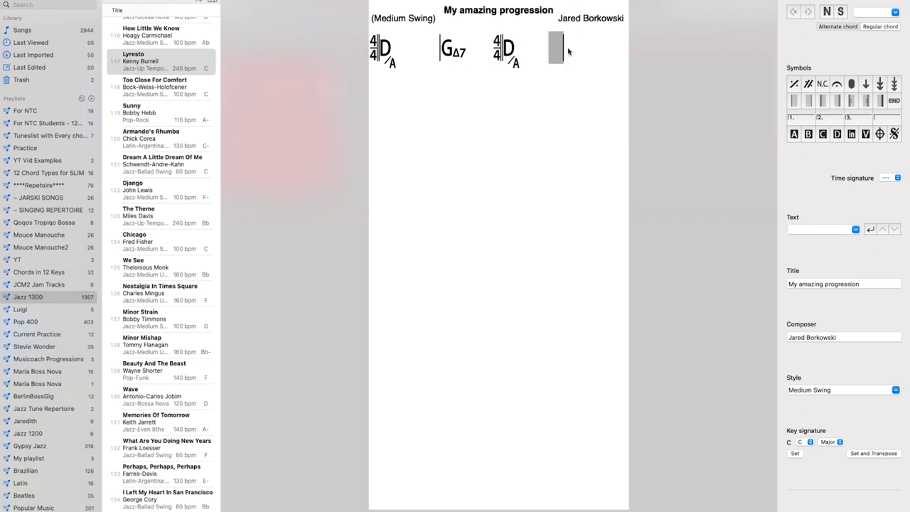
{"action": "left_click", "coordinate": [512, 51]}
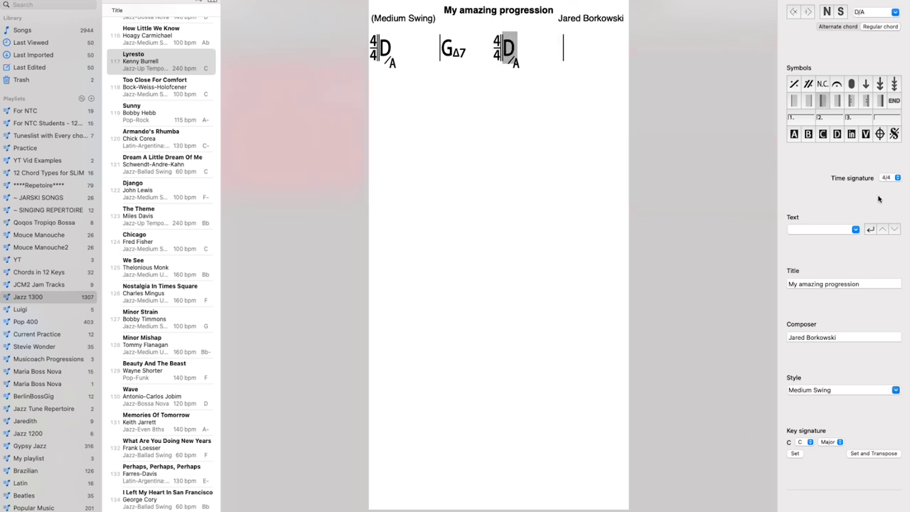
{"action": "left_click_drag", "start_coordinate": [384, 50], "coordinate": [619, 52]}
{"action": "left_click", "coordinate": [509, 61]}
{"action": "left_click", "coordinate": [889, 178]}
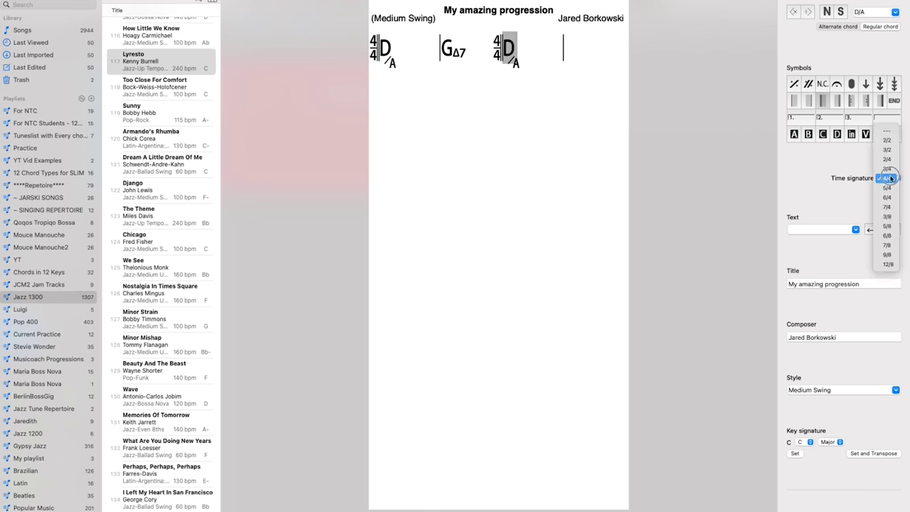
{"action": "left_click", "coordinate": [887, 131]}
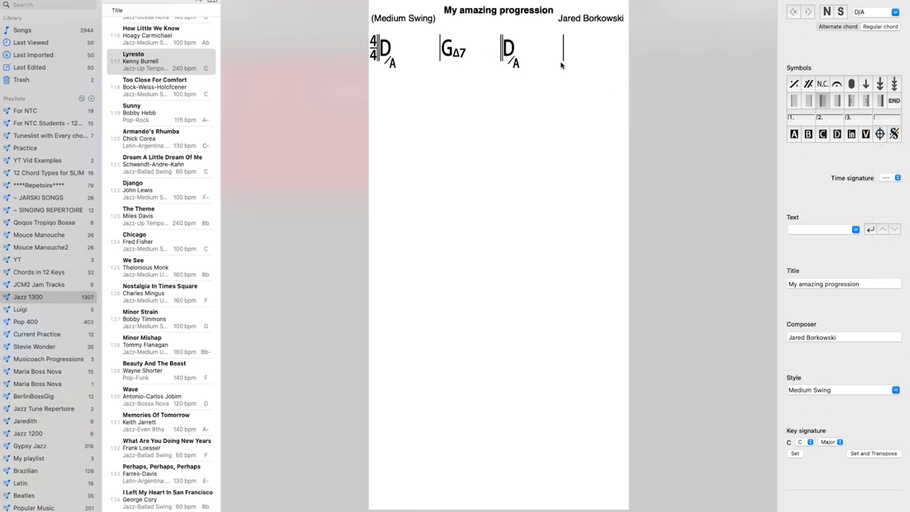
{"action": "left_click", "coordinate": [823, 101]}
{"action": "left_click", "coordinate": [794, 101]}
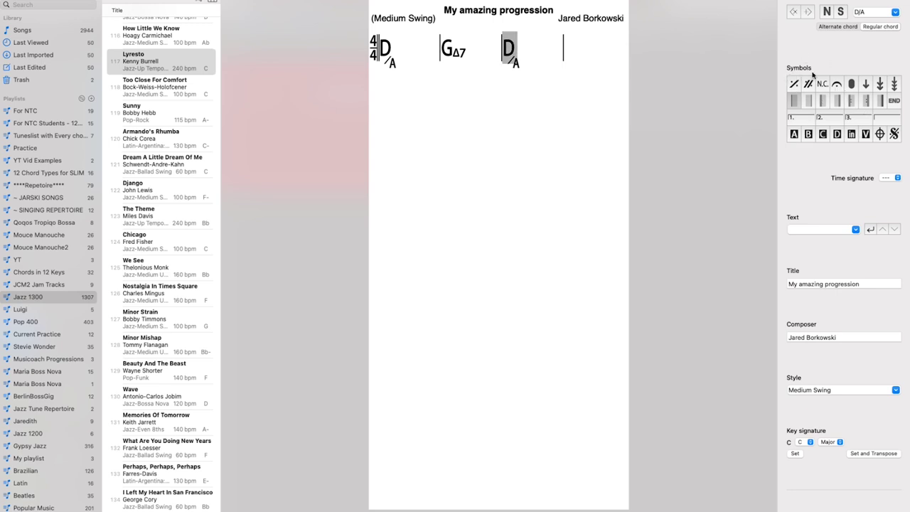
Put an A7 chord in the fourth measure and close the line with a repeat-end barline
{"action": "left_click", "coordinate": [574, 51]}
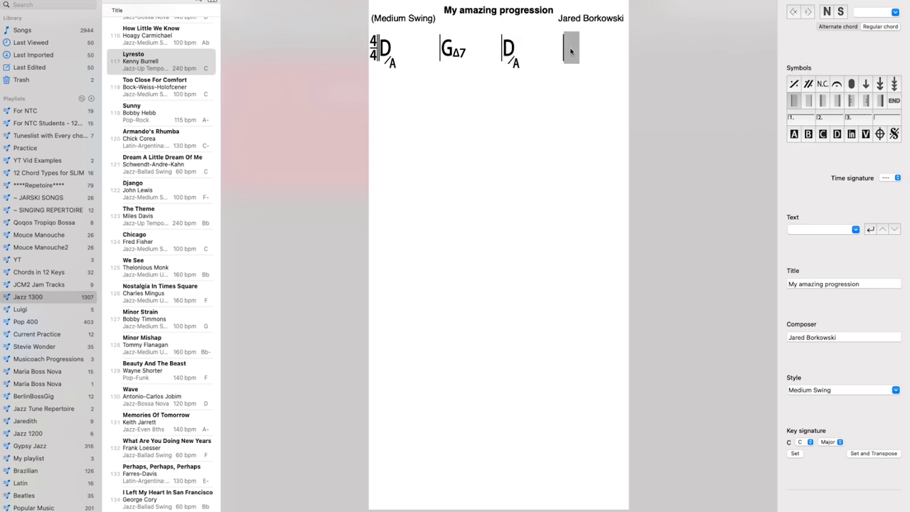
{"action": "left_click", "coordinate": [871, 13]}
{"action": "type", "text": "A7"}
{"action": "left_click", "coordinate": [388, 50]}
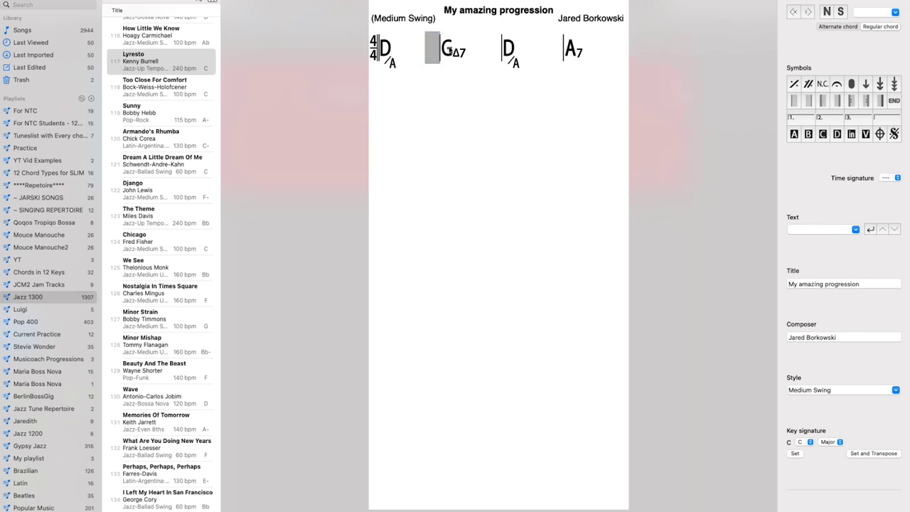
{"action": "left_click", "coordinate": [507, 52]}
{"action": "left_click", "coordinate": [624, 51]}
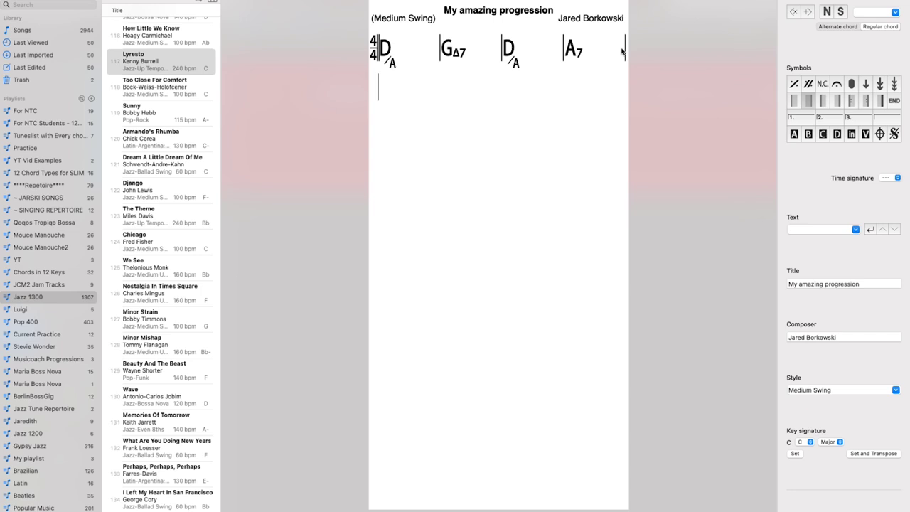
{"action": "left_click", "coordinate": [864, 105]}
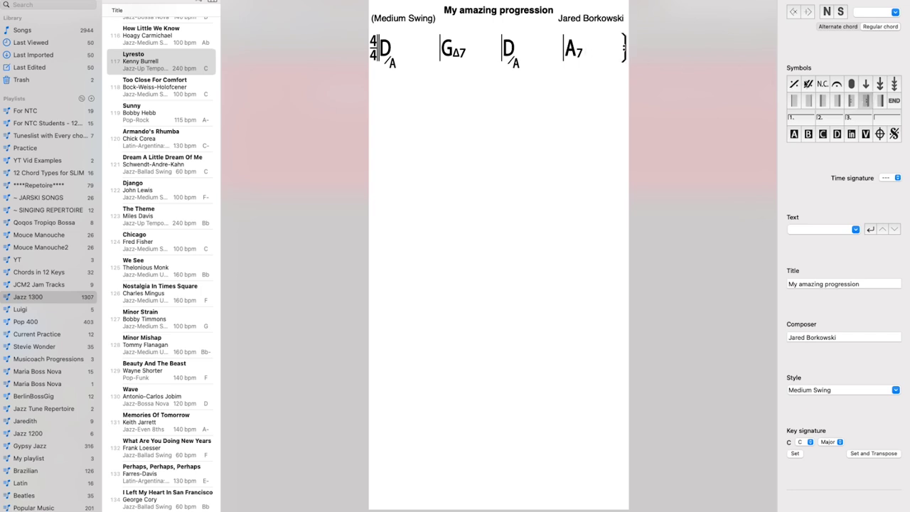
Start a second row with a Bm chord in its first measure
{"action": "left_click", "coordinate": [420, 48]}
{"action": "left_click", "coordinate": [377, 87]}
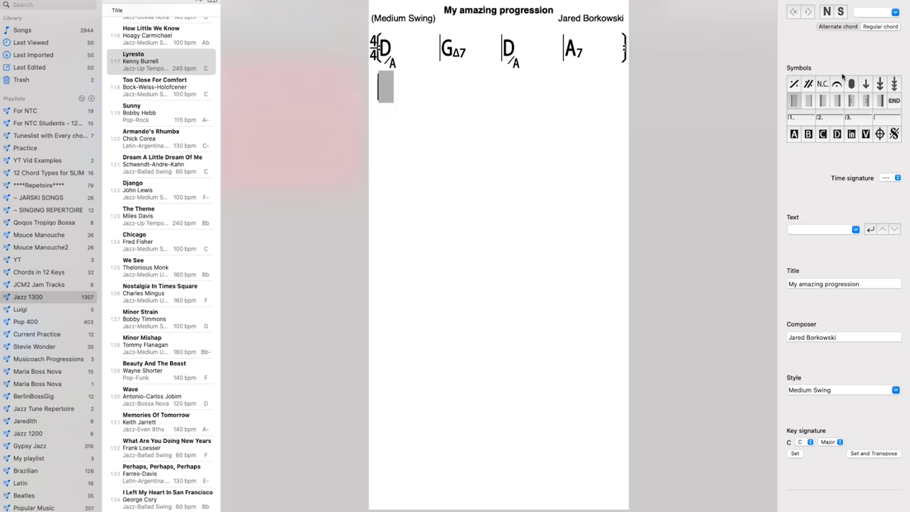
{"action": "left_click", "coordinate": [883, 10]}
{"action": "type", "text": "Bm"}
{"action": "key", "text": "BackSpace"}
{"action": "left_click", "coordinate": [894, 13]}
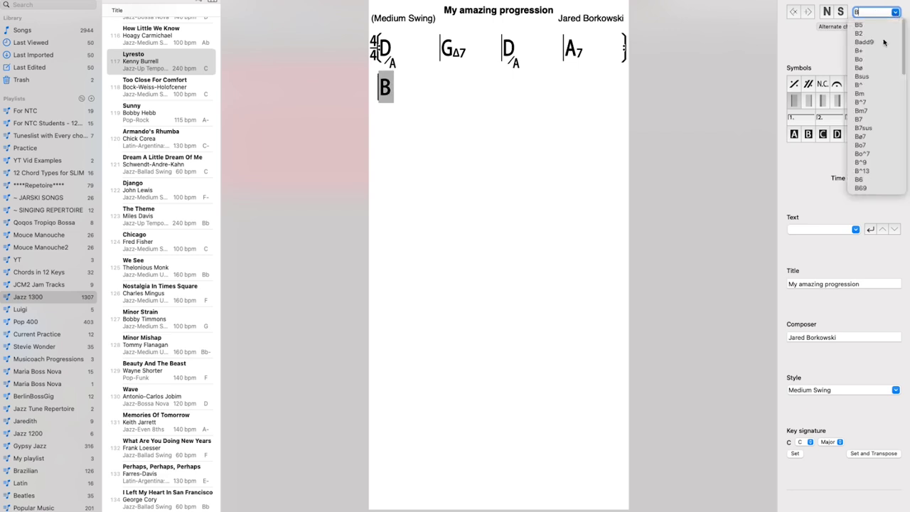
{"action": "scroll", "coordinate": [879, 123], "scroll_direction": "down", "scroll_amount": 5}
{"action": "scroll", "coordinate": [880, 122], "scroll_direction": "up", "scroll_amount": 4}
{"action": "key", "text": "Return"}
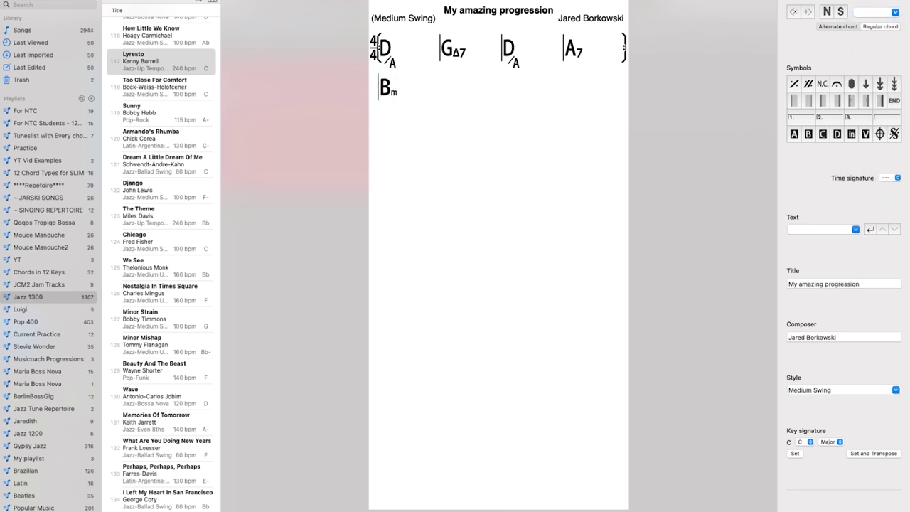
{"action": "type", "text": "Bm"}
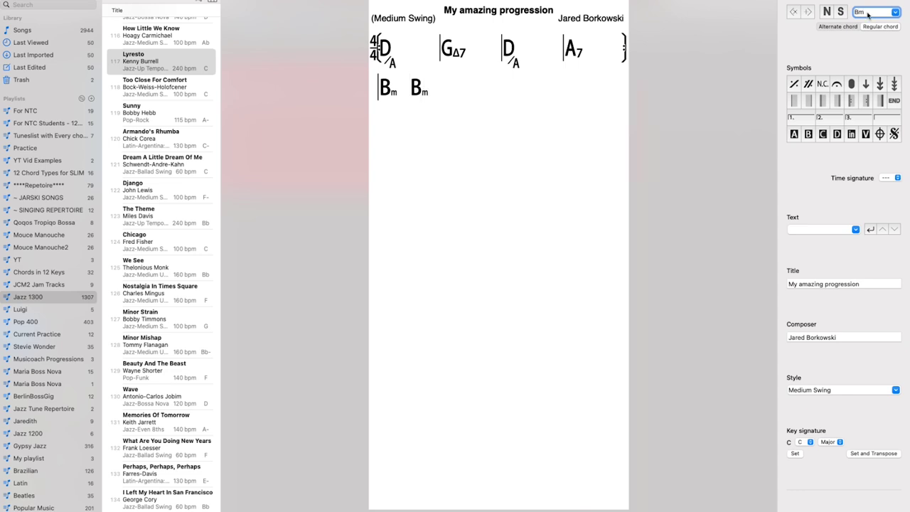
{"action": "key", "text": "Escape"}
Enter Bm/A# in the row's second measure
{"action": "left_click", "coordinate": [390, 97]}
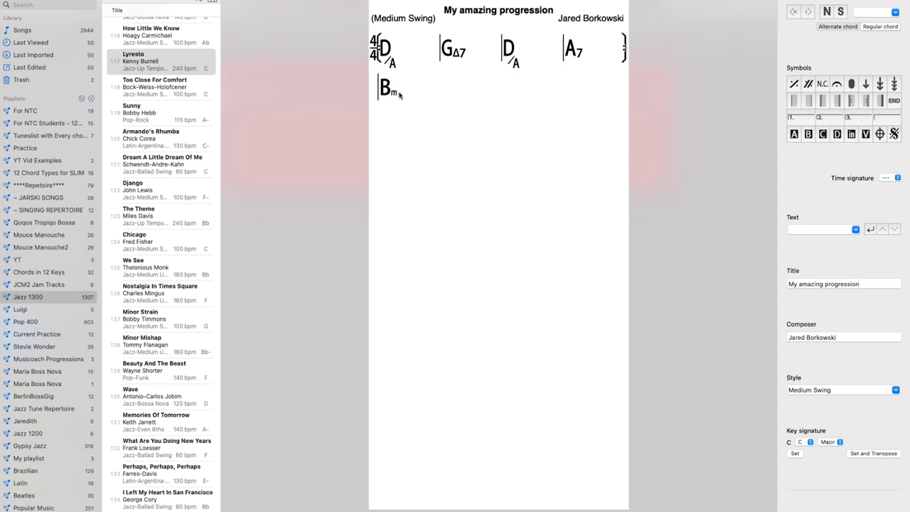
{"action": "left_click", "coordinate": [408, 97]}
{"action": "left_click", "coordinate": [449, 93]}
{"action": "left_click", "coordinate": [885, 14]}
{"action": "type", "text": "Bm"}
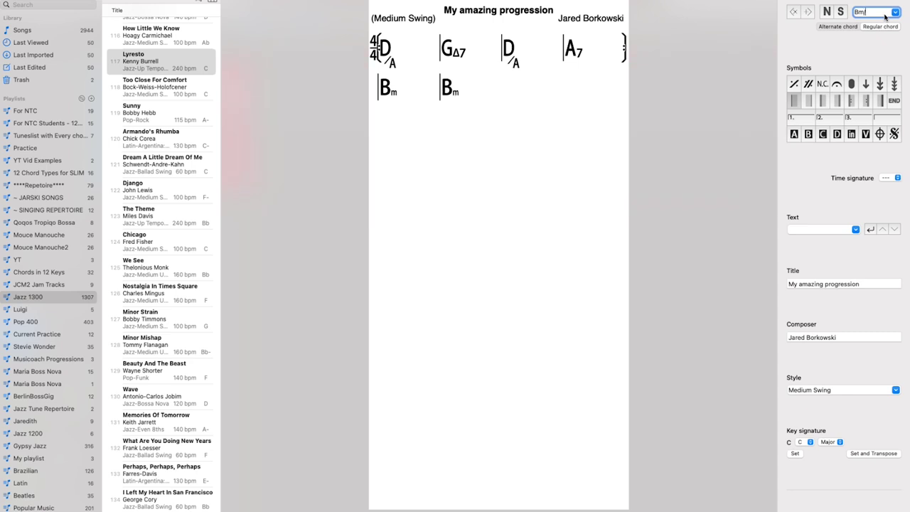
{"action": "type", "text": "/A#"}
Enter Bm/A in the row's third measure
{"action": "left_click", "coordinate": [388, 98]}
{"action": "left_click", "coordinate": [462, 98]}
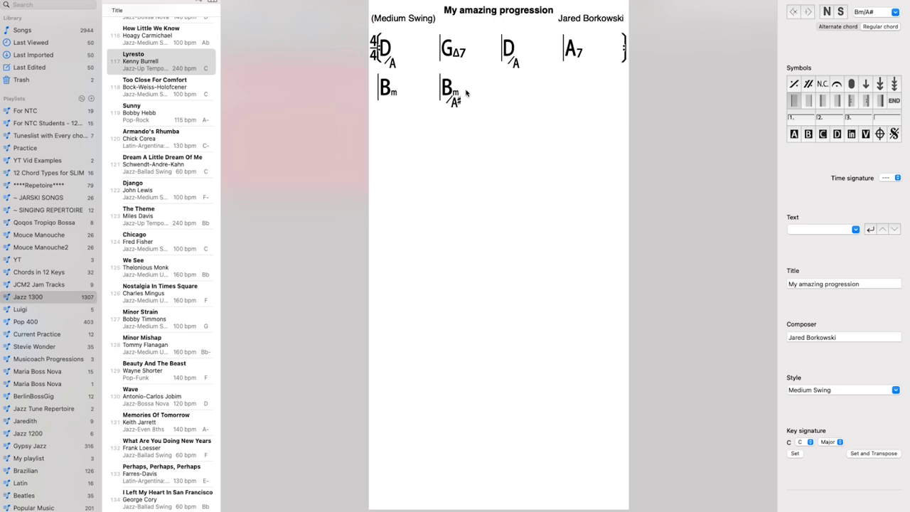
{"action": "left_click", "coordinate": [497, 91]}
{"action": "left_click", "coordinate": [877, 9]}
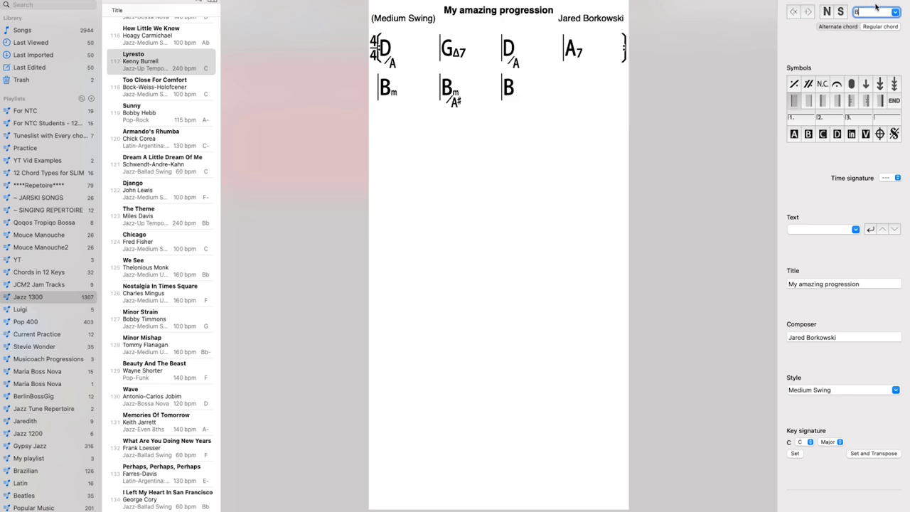
{"action": "type", "text": "Bm"}
{"action": "type", "text": "/A"}
{"action": "left_click", "coordinate": [555, 83]}
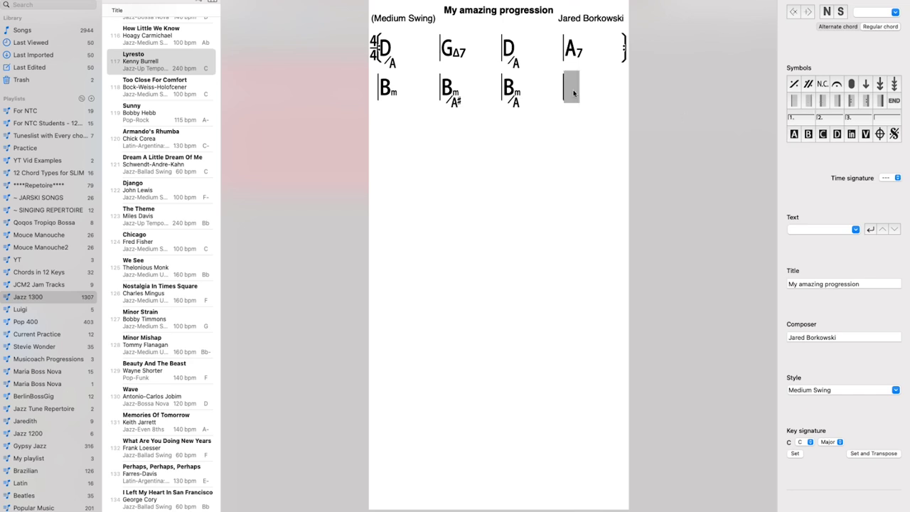
Make the fourth measure GΔ7 (G^7) and close the second row with a barline
{"action": "type", "text": "Bm/G"}
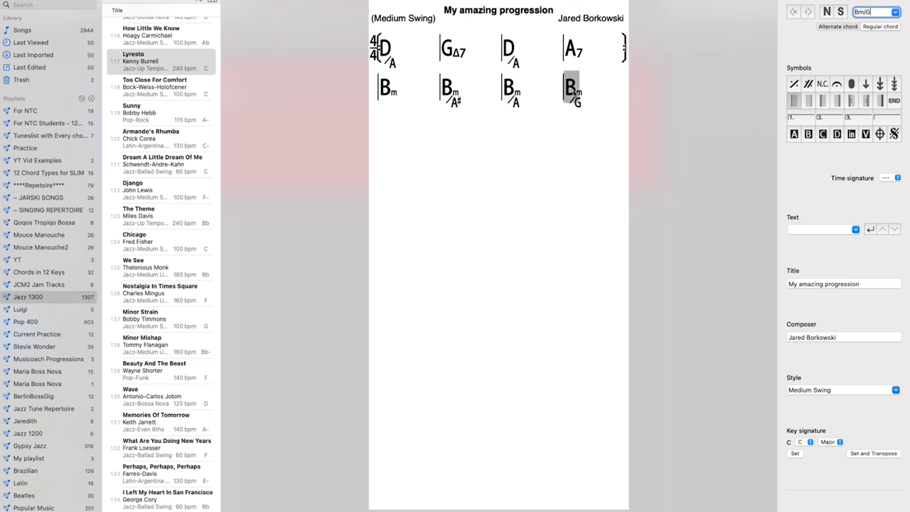
{"action": "key", "text": "Return"}
{"action": "left_click_drag", "start_coordinate": [392, 96], "coordinate": [528, 102]}
{"action": "left_click", "coordinate": [447, 98]}
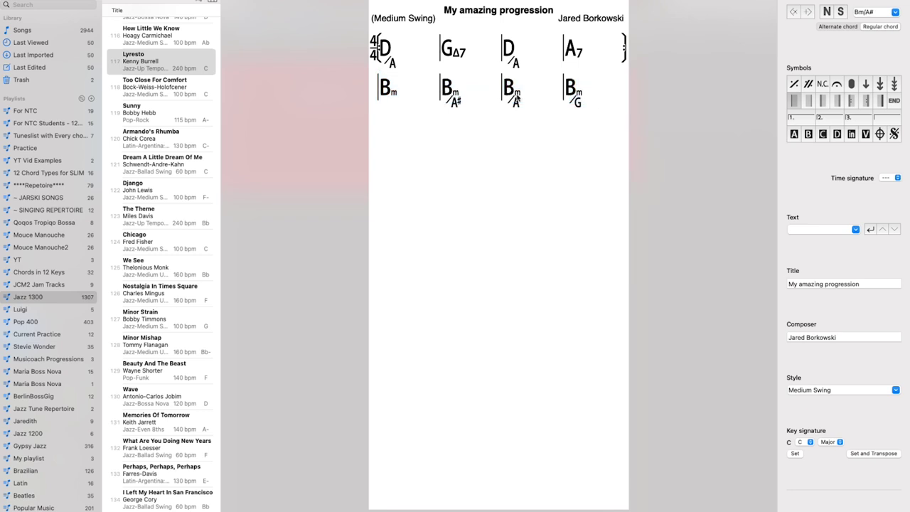
{"action": "left_click", "coordinate": [569, 97]}
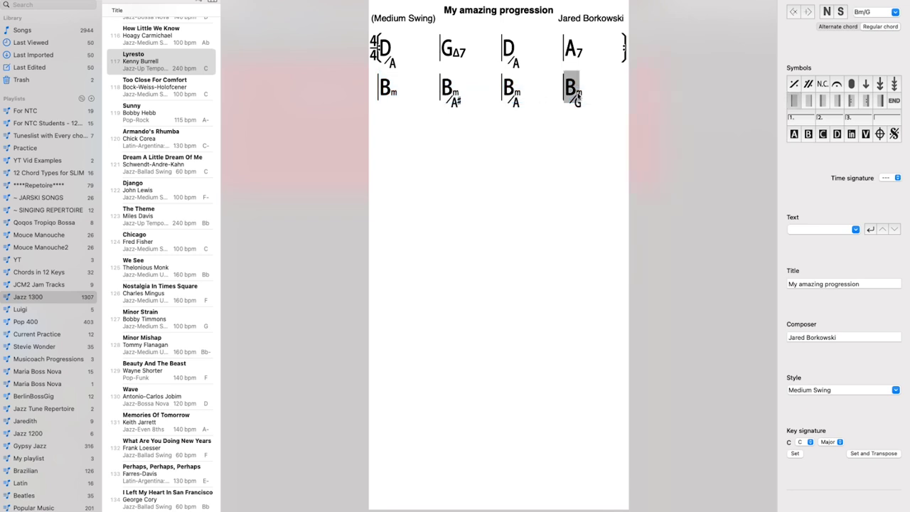
{"action": "left_click", "coordinate": [868, 12]}
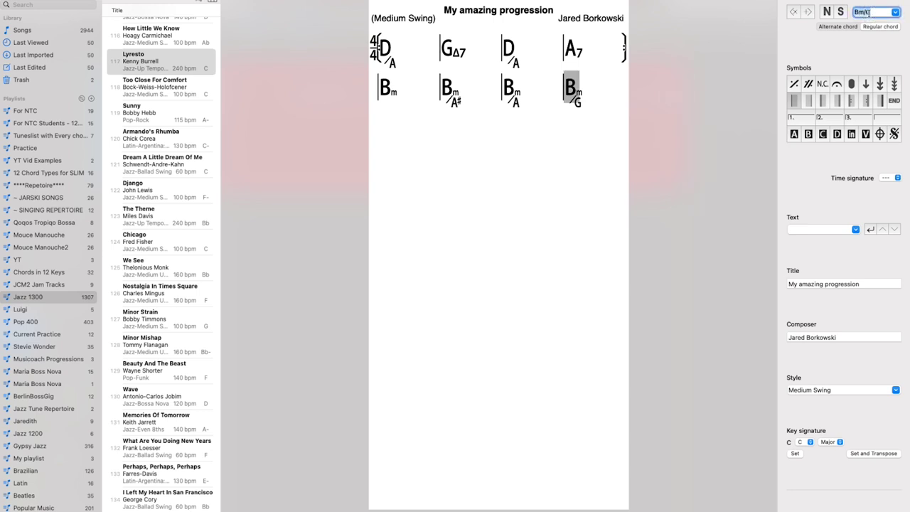
{"action": "type", "text": "G"}
{"action": "left_click", "coordinate": [895, 13]}
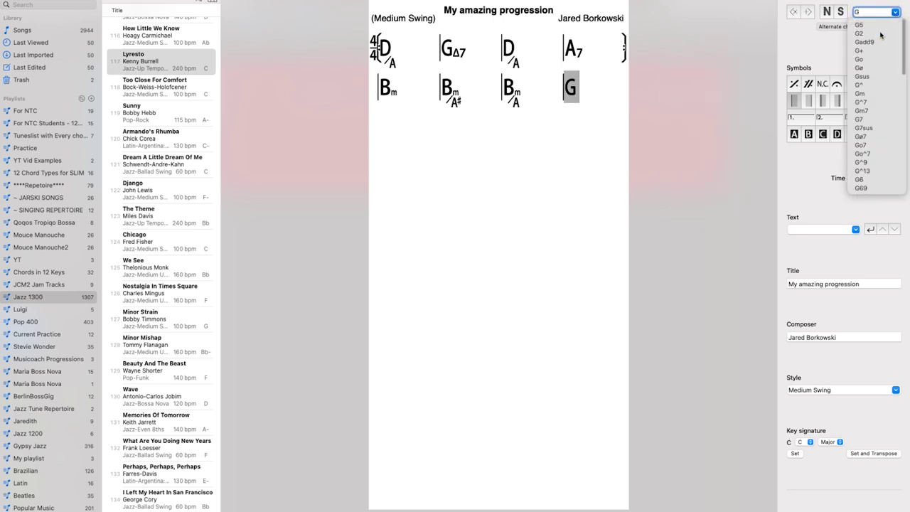
{"action": "left_click", "coordinate": [864, 103]}
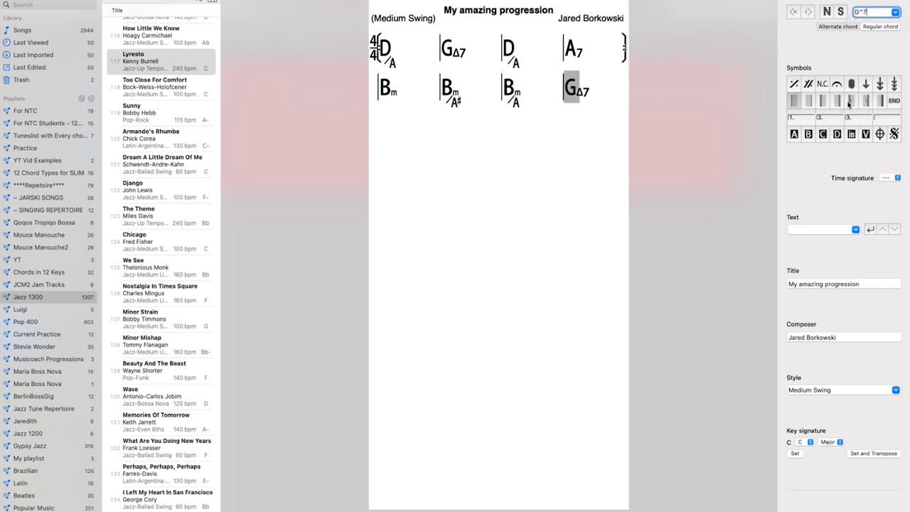
{"action": "left_click", "coordinate": [617, 92]}
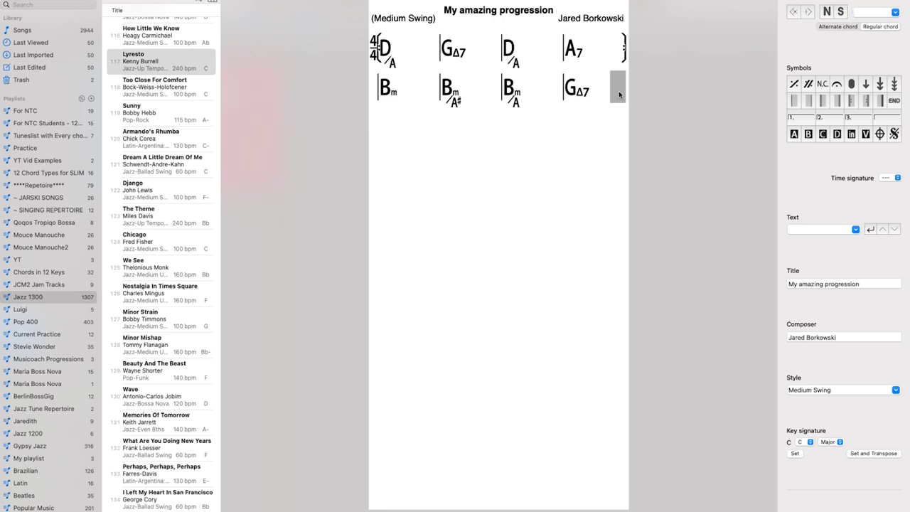
{"action": "left_click", "coordinate": [814, 102]}
Copy the Bm–GΔ7 row and paste it as a third row
{"action": "left_click", "coordinate": [390, 132]}
{"action": "left_click", "coordinate": [390, 93]}
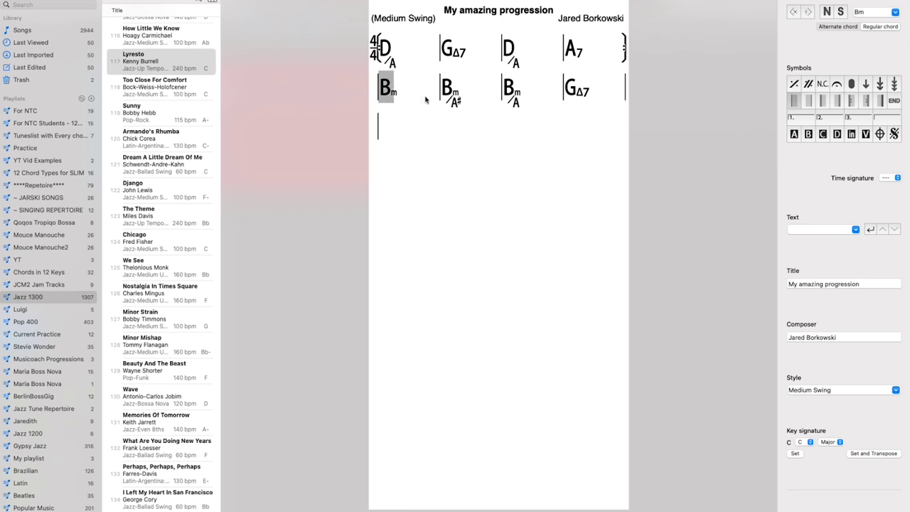
{"action": "left_click", "coordinate": [852, 102]}
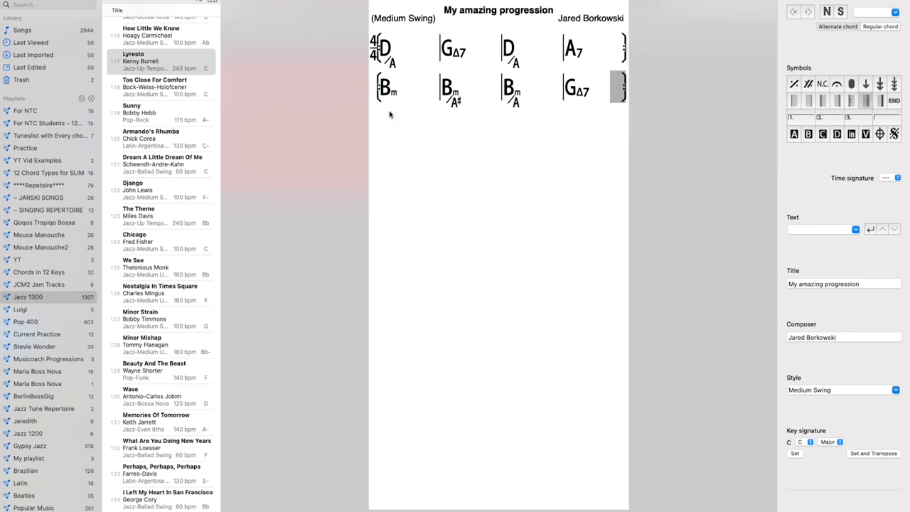
{"action": "left_click_drag", "start_coordinate": [383, 107], "coordinate": [631, 95]}
{"action": "key", "text": "super+c"}
{"action": "left_click", "coordinate": [390, 132]}
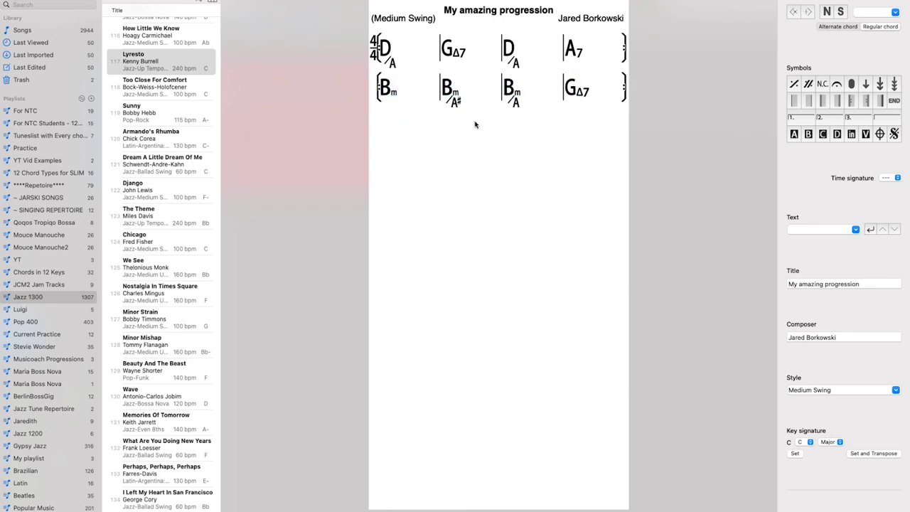
{"action": "key", "text": "super+v"}
Replace the repeat signs on rows 2 and 3 with plain barlines and begin an empty fourth row
{"action": "left_click", "coordinate": [389, 94]}
{"action": "left_click", "coordinate": [851, 102]}
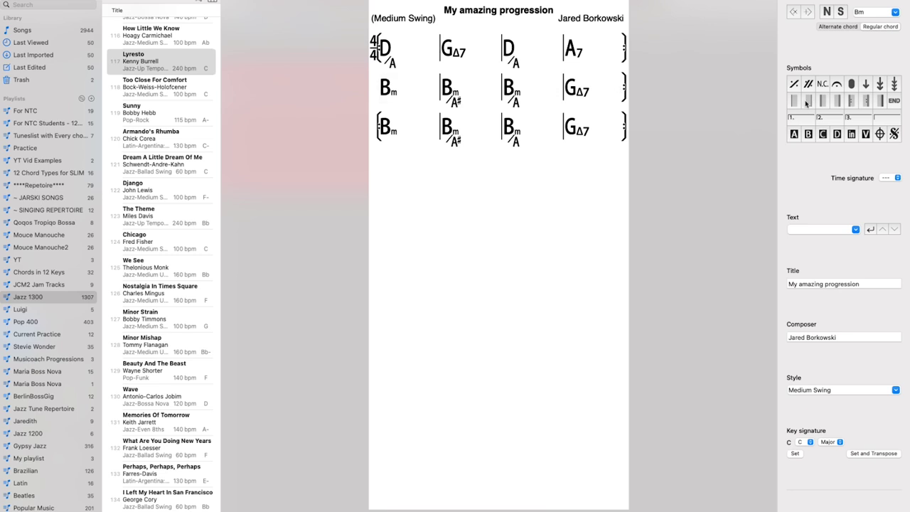
{"action": "left_click", "coordinate": [616, 88]}
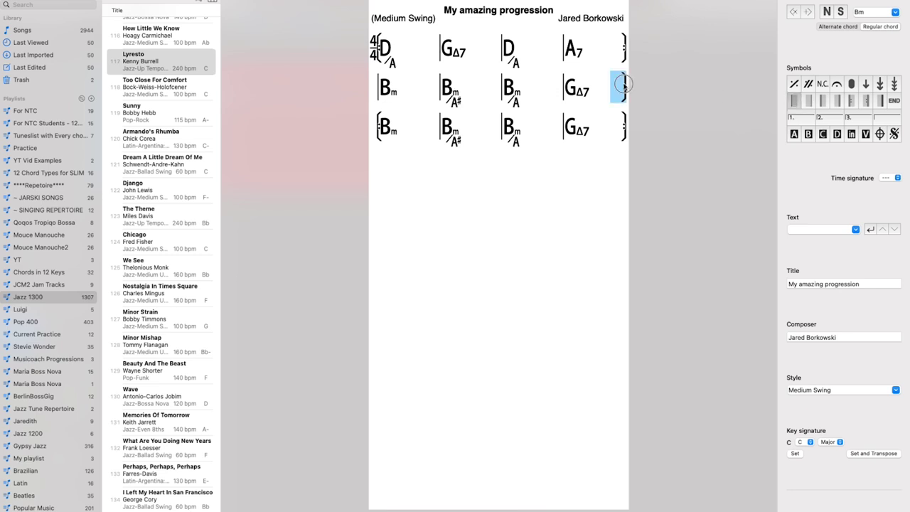
{"action": "left_click", "coordinate": [808, 100]}
{"action": "left_click", "coordinate": [794, 101]}
{"action": "left_click", "coordinate": [617, 128]}
{"action": "left_click", "coordinate": [811, 102]}
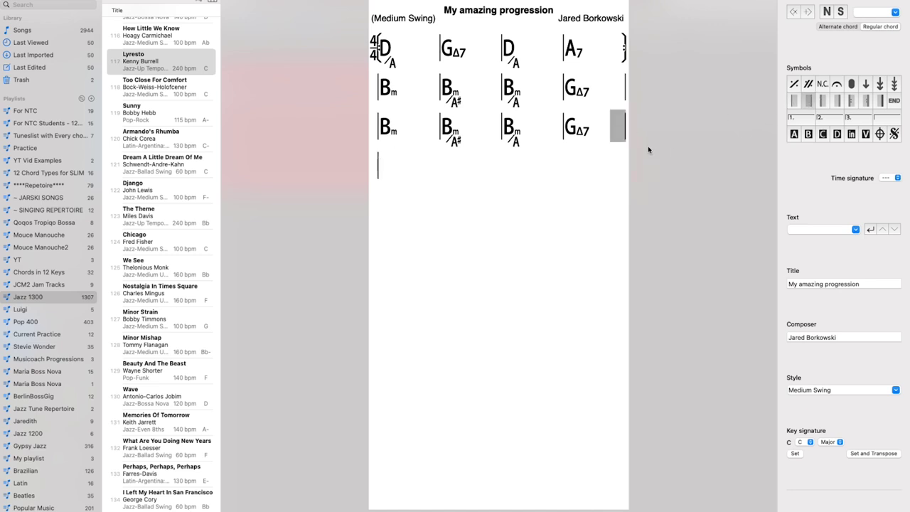
{"action": "left_click", "coordinate": [393, 174]}
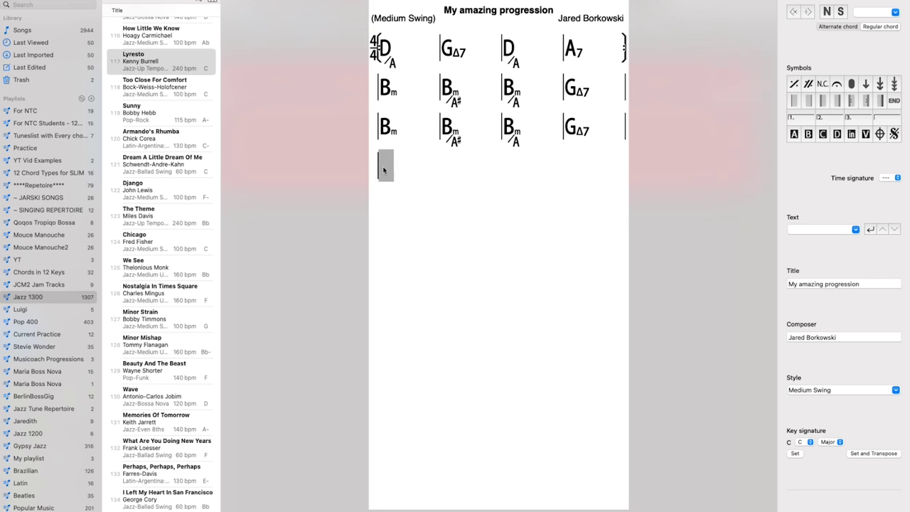
Enter Em7 and A13 in the first two bars of row 4
{"action": "left_click", "coordinate": [865, 12]}
{"action": "type", "text": "Em7"}
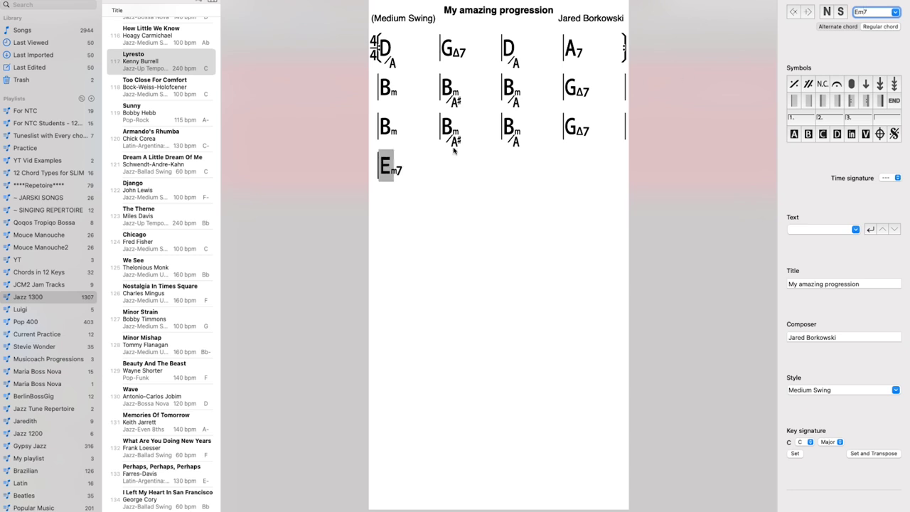
{"action": "left_click", "coordinate": [432, 172]}
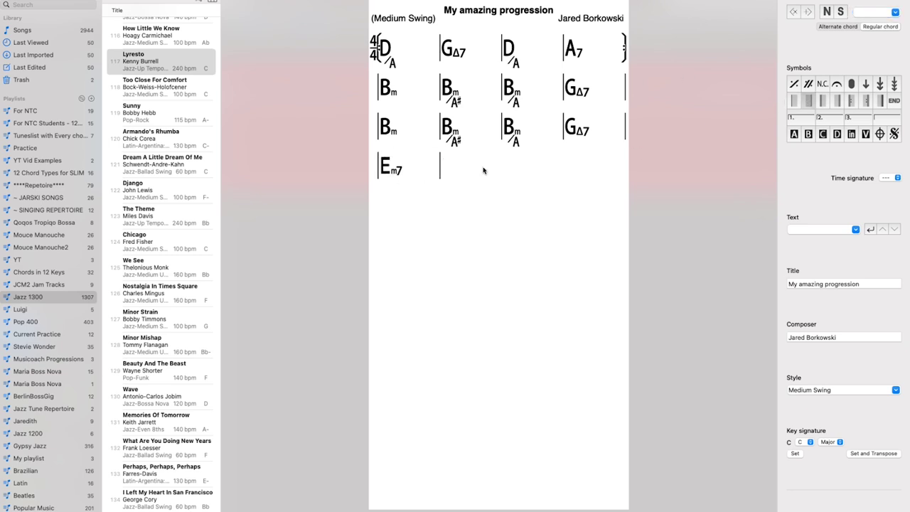
{"action": "type", "text": "A13"}
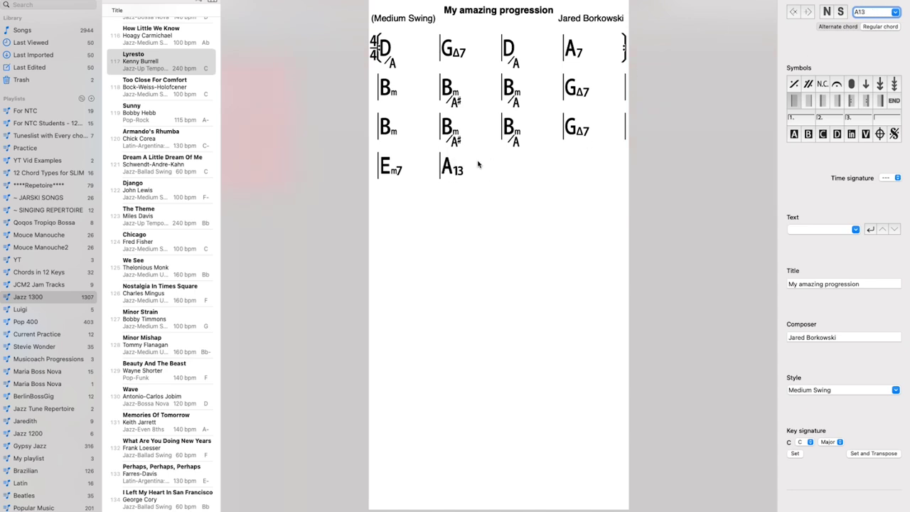
{"action": "left_click", "coordinate": [490, 169]}
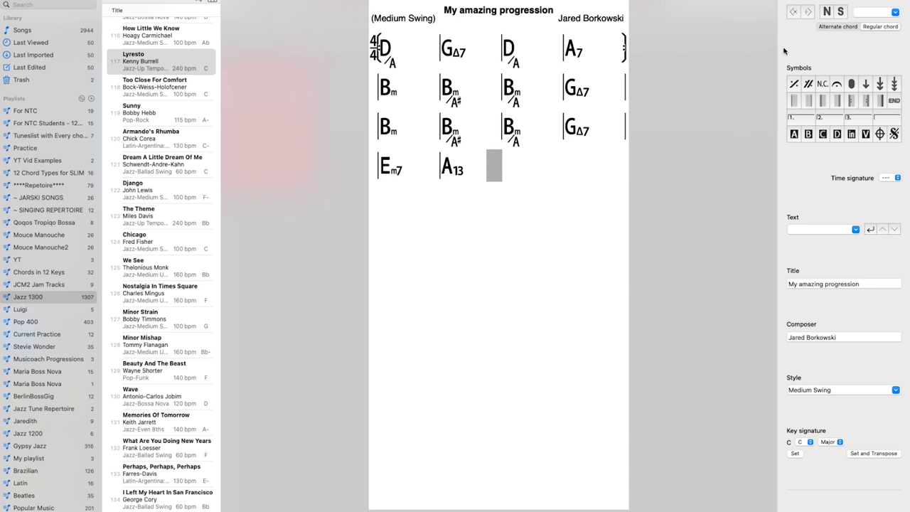
{"action": "key", "text": "bar"}
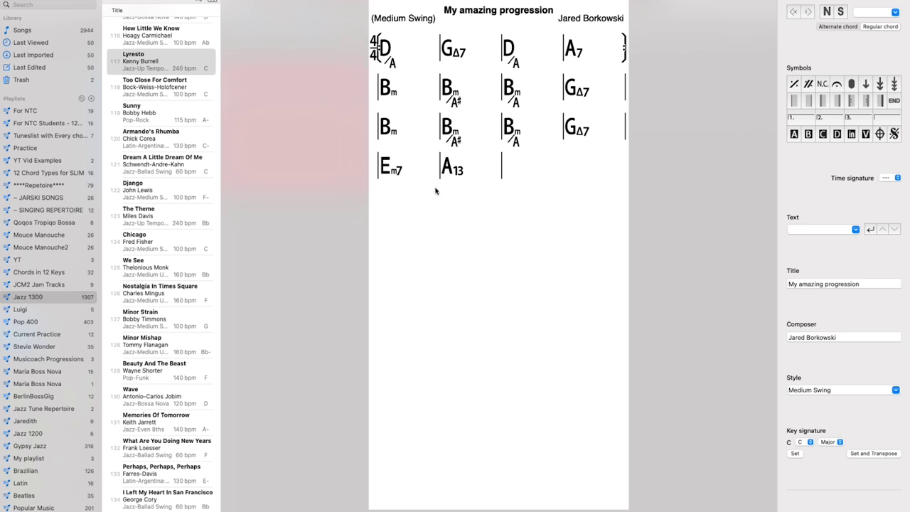
Add D6/9 and B7#5 as the row's third and fourth chords
{"action": "left_click", "coordinate": [392, 175]}
{"action": "left_click", "coordinate": [449, 175]}
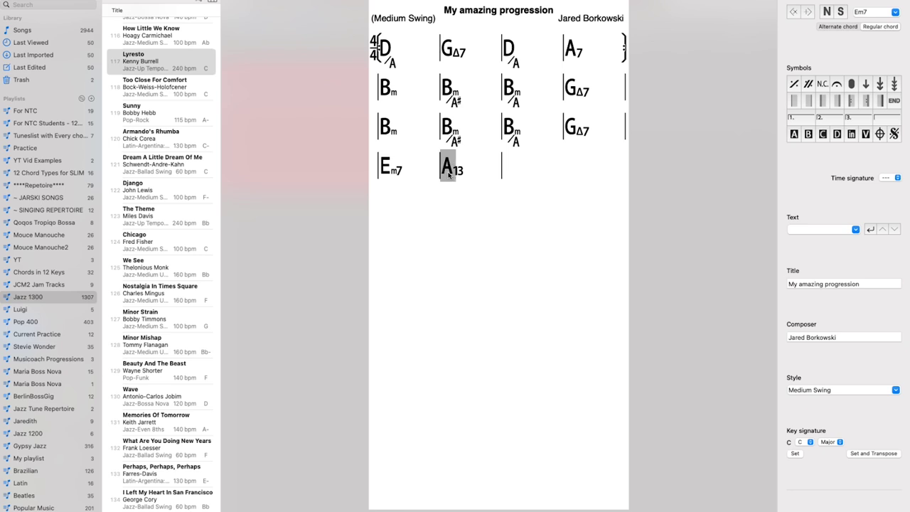
{"action": "left_click", "coordinate": [501, 173]}
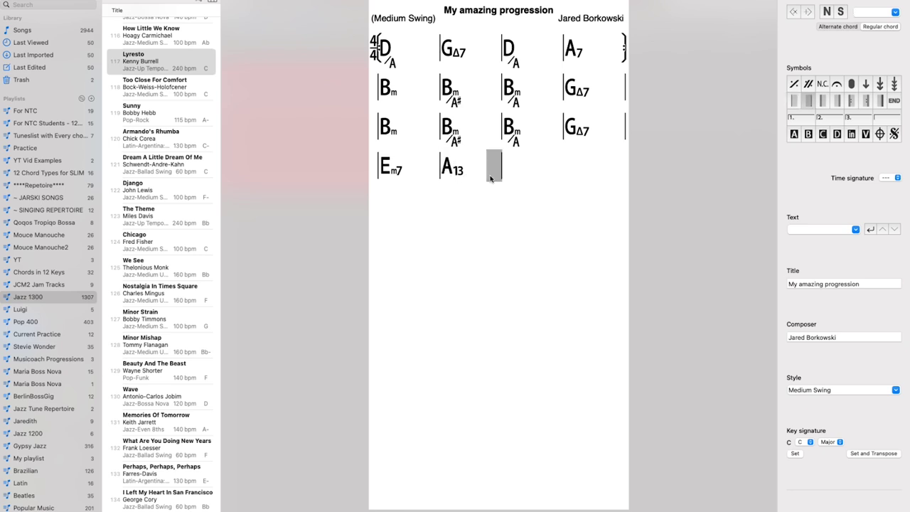
{"action": "left_click", "coordinate": [868, 10]}
{"action": "type", "text": "D69"}
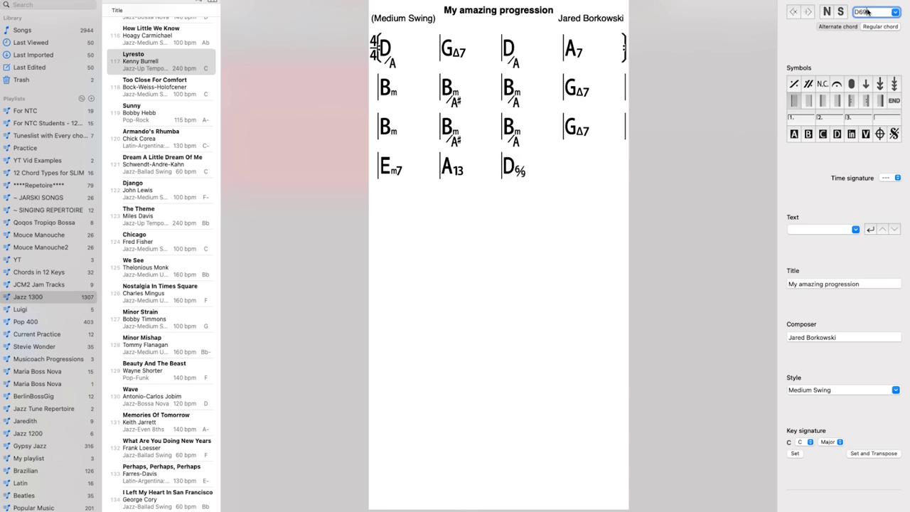
{"action": "left_click", "coordinate": [555, 171]}
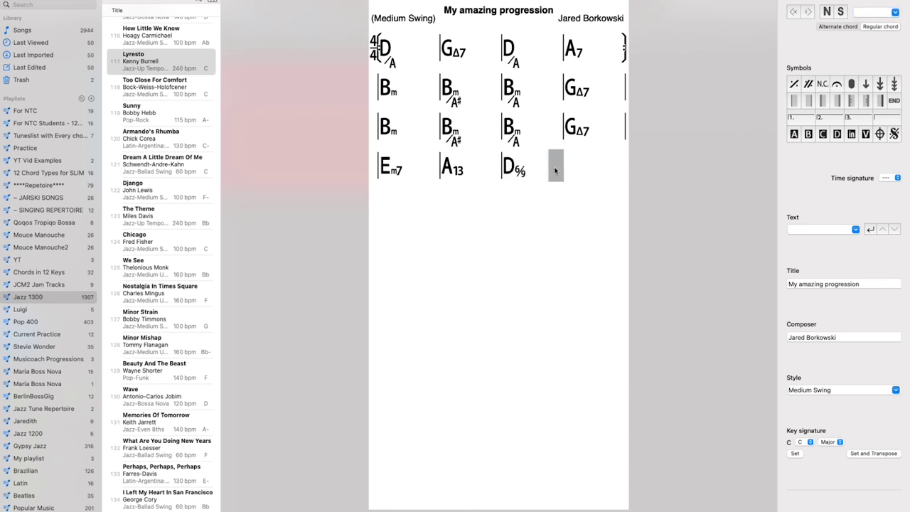
{"action": "left_click", "coordinate": [572, 170]}
{"action": "type", "text": "D7#5"}
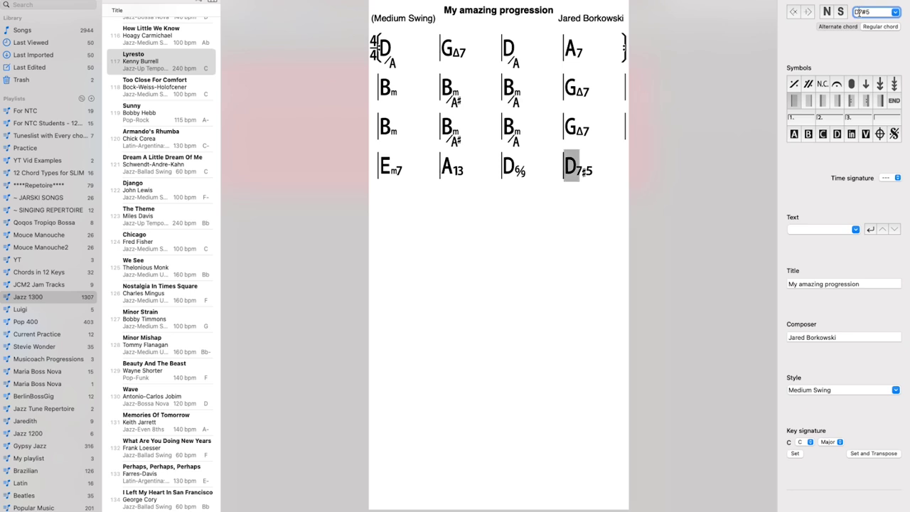
{"action": "left_click_drag", "start_coordinate": [854, 13], "coordinate": [859, 12]}
{"action": "type", "text": "B"}
Enclose row 4 (Em7 to B7#5) in repeat signs
{"action": "left_click", "coordinate": [619, 165]}
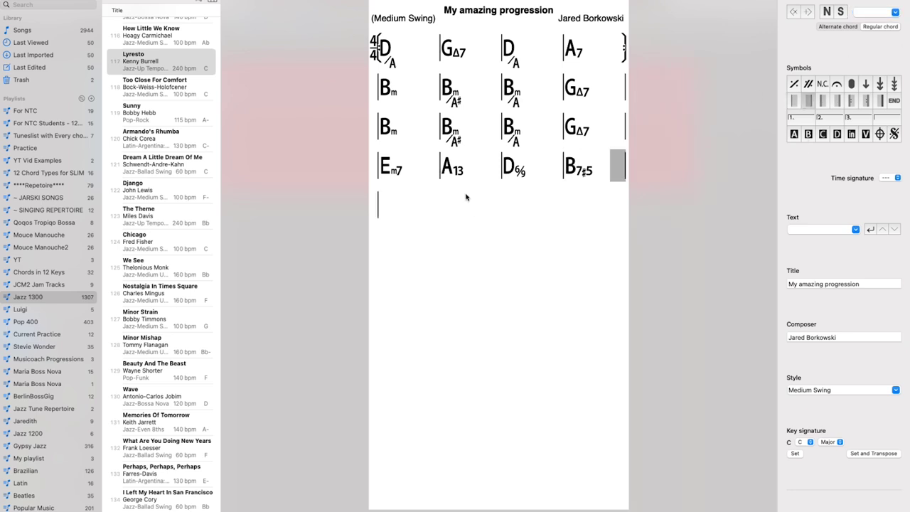
{"action": "left_click", "coordinate": [563, 171]}
{"action": "left_click", "coordinate": [390, 179]}
{"action": "left_click", "coordinate": [618, 169]}
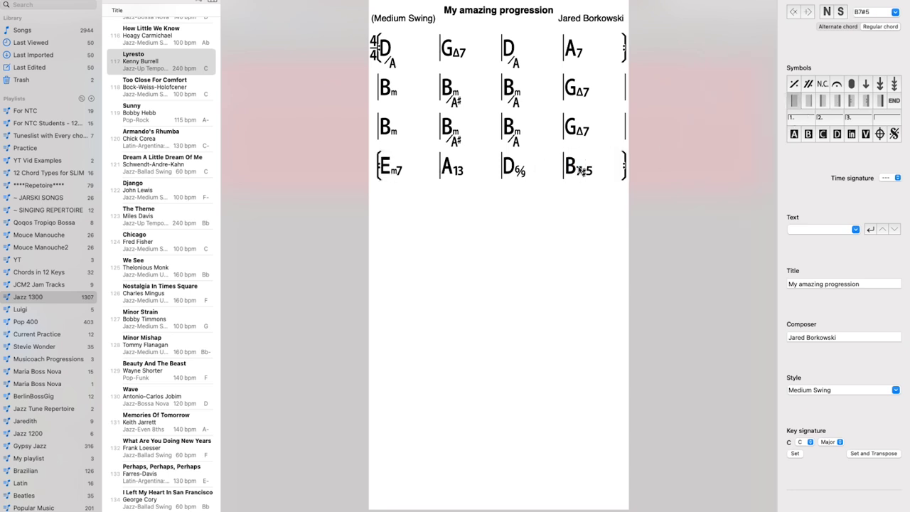
{"action": "left_click", "coordinate": [390, 172]}
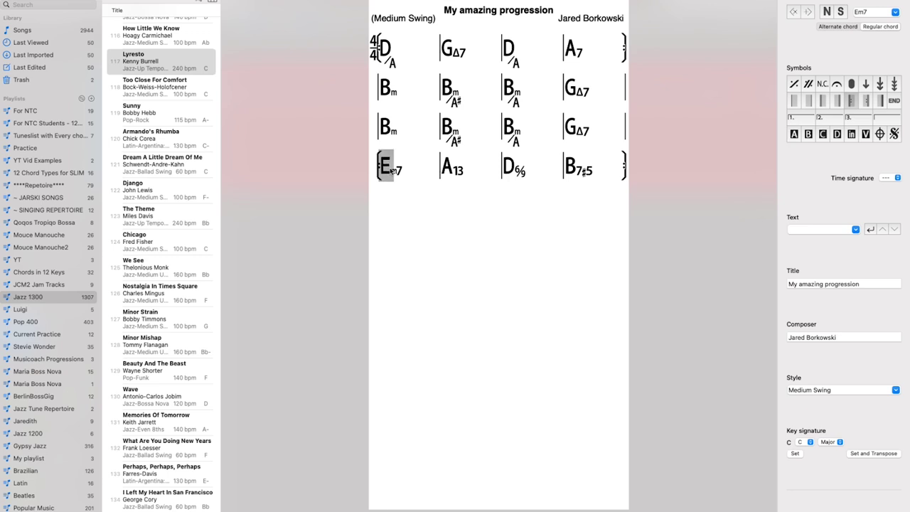
{"action": "key", "text": "space"}
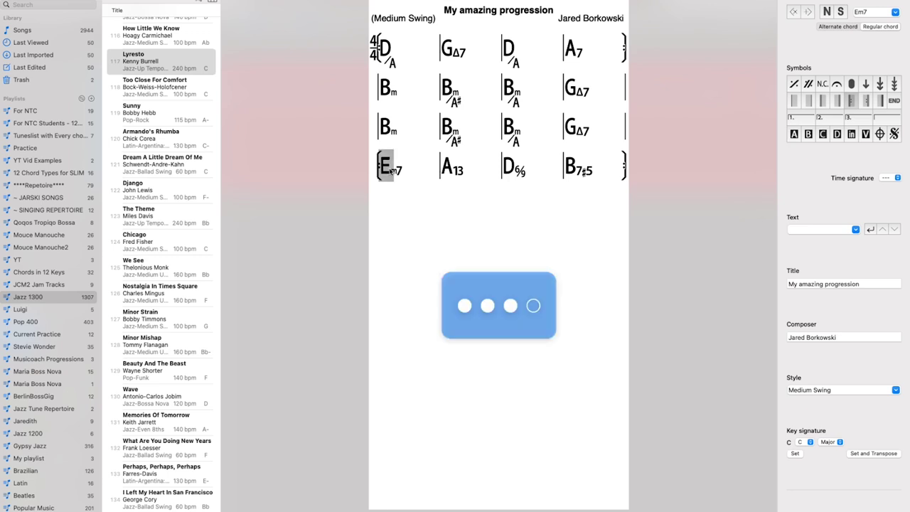
{"action": "key", "text": "XF86AudioRaiseVolume"}
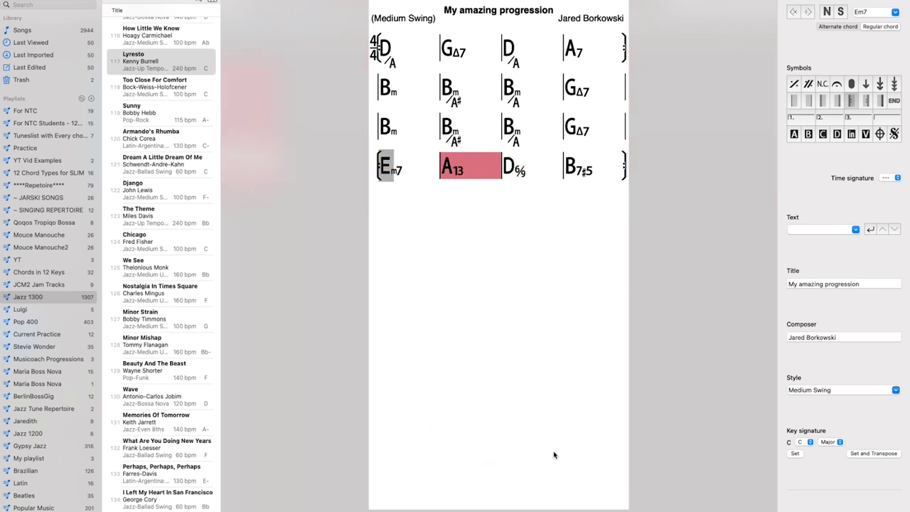
{"action": "key", "text": "space"}
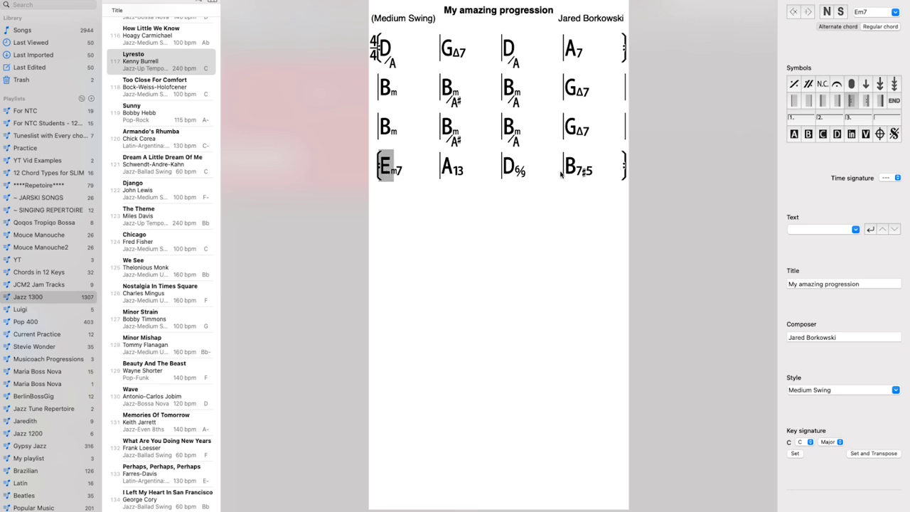
Place a '1.' first-ending bracket over the B7#5 bar
{"action": "left_click", "coordinate": [628, 174]}
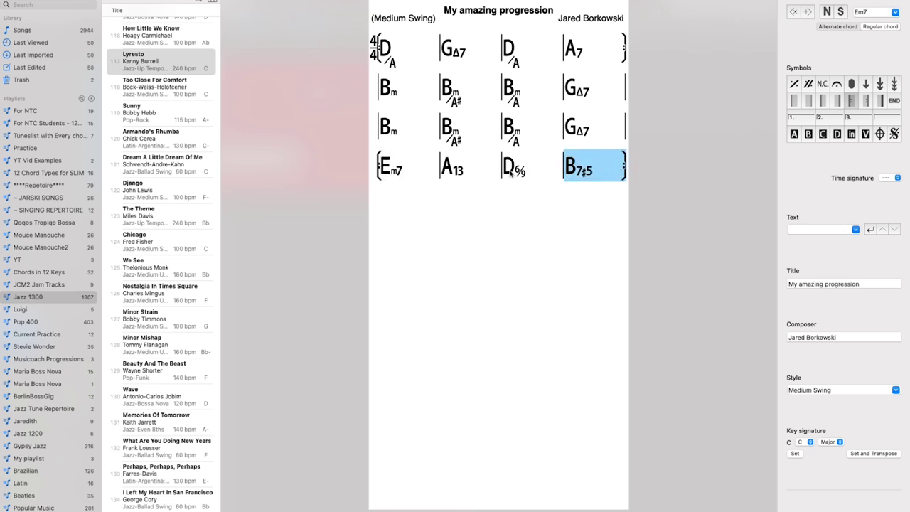
{"action": "left_click_drag", "start_coordinate": [511, 174], "coordinate": [623, 175]}
{"action": "left_click_drag", "start_coordinate": [794, 117], "coordinate": [519, 171]}
{"action": "left_click", "coordinate": [647, 174]}
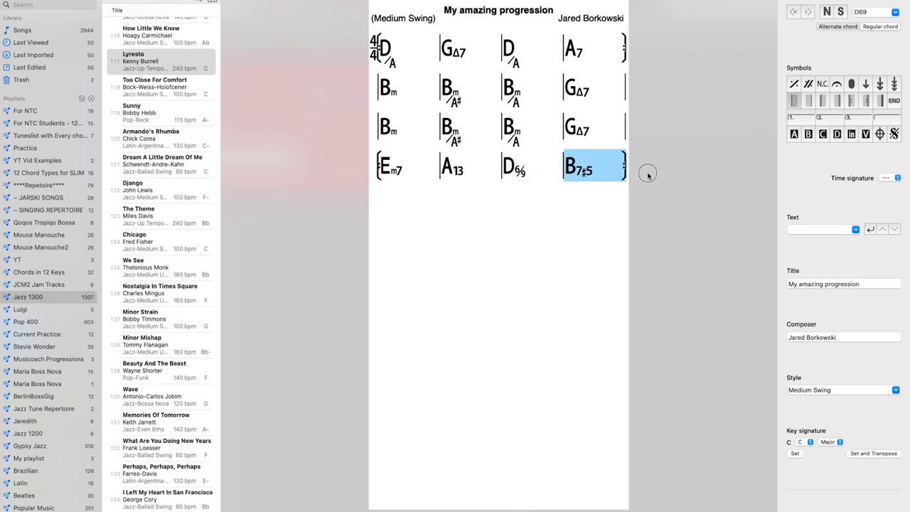
{"action": "left_click_drag", "start_coordinate": [800, 119], "coordinate": [581, 214]}
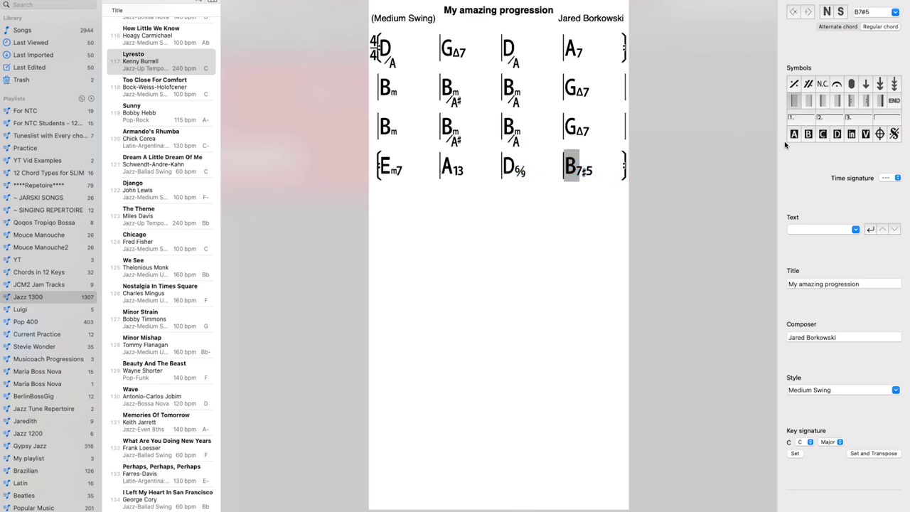
{"action": "left_click_drag", "start_coordinate": [799, 119], "coordinate": [541, 208]}
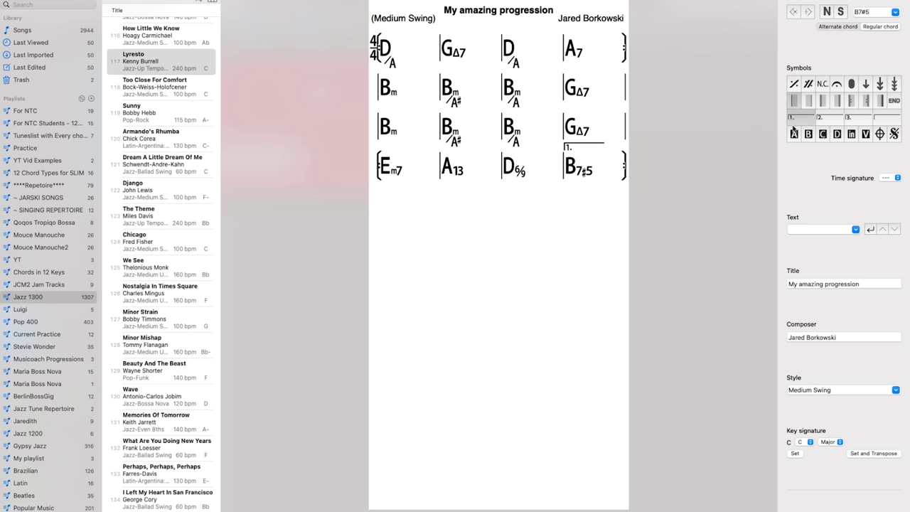
Start a new fifth row with a D6/9 chord
{"action": "left_click_drag", "start_coordinate": [383, 169], "coordinate": [631, 179]}
{"action": "left_click", "coordinate": [577, 147]}
{"action": "left_click", "coordinate": [577, 165]}
{"action": "left_click", "coordinate": [382, 197]}
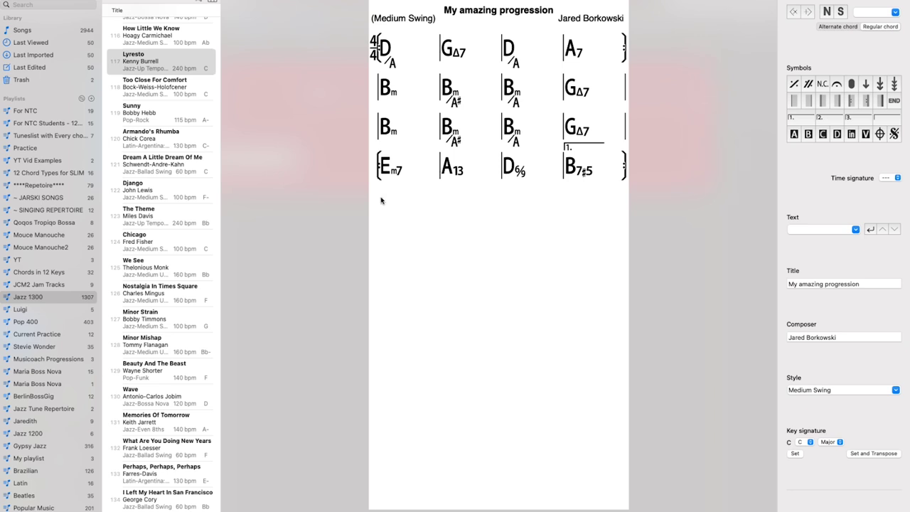
{"action": "type", "text": "D"}
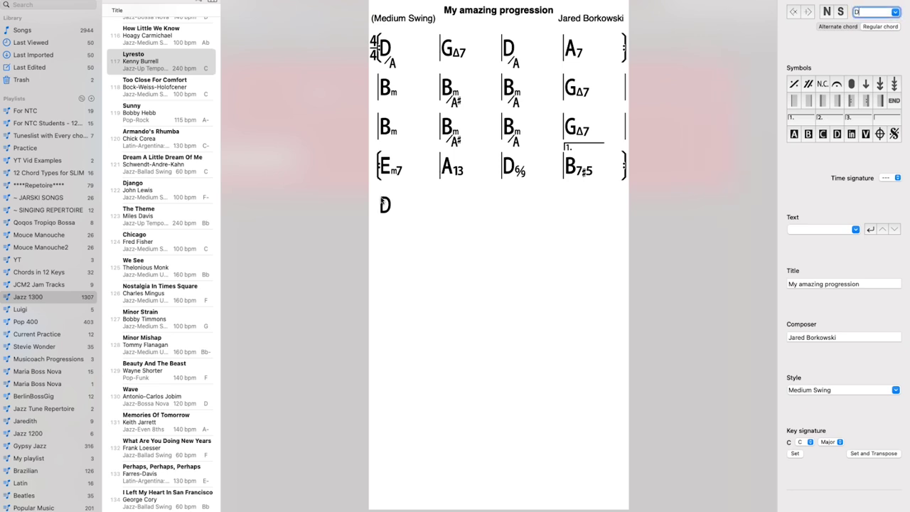
{"action": "type", "text": "69"}
{"action": "key", "text": "Return"}
{"action": "key", "text": "Right"}
{"action": "key", "text": "Left"}
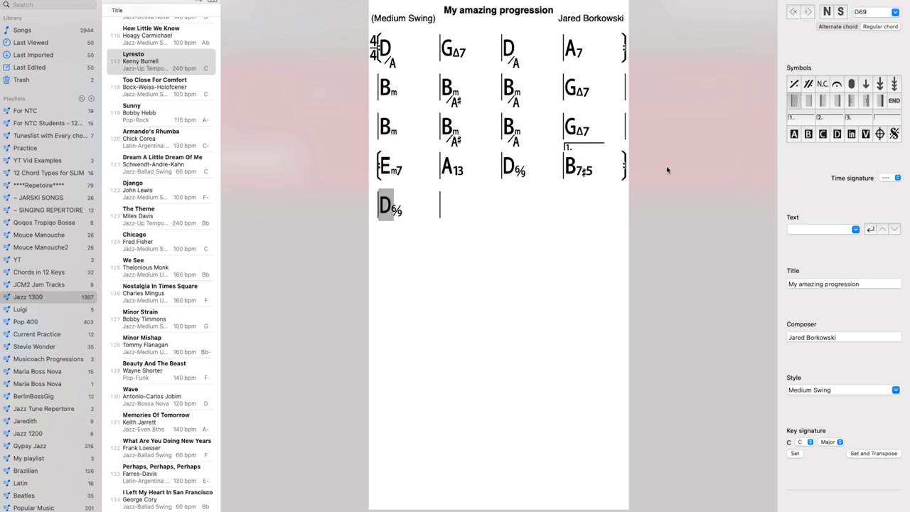
Mark the D6/9 bar as the second ending and close it with a double barline
{"action": "left_click", "coordinate": [821, 117]}
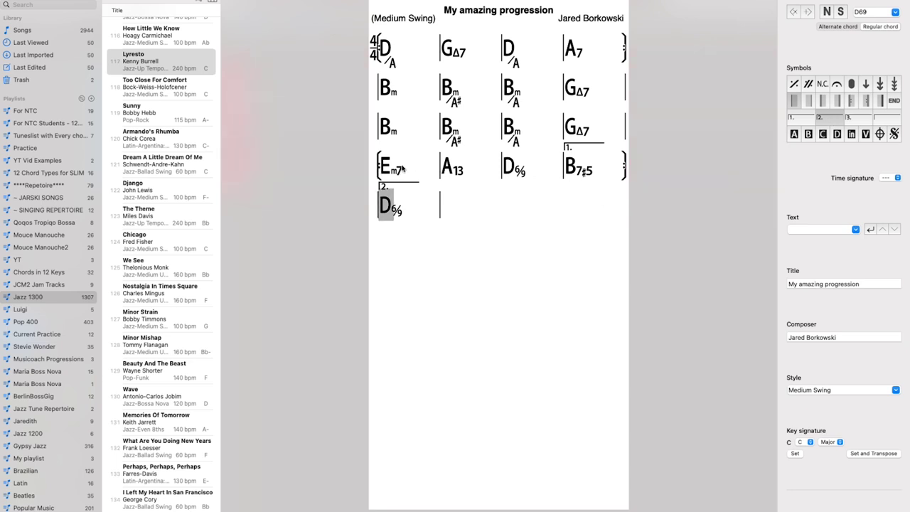
{"action": "left_click", "coordinate": [441, 209]}
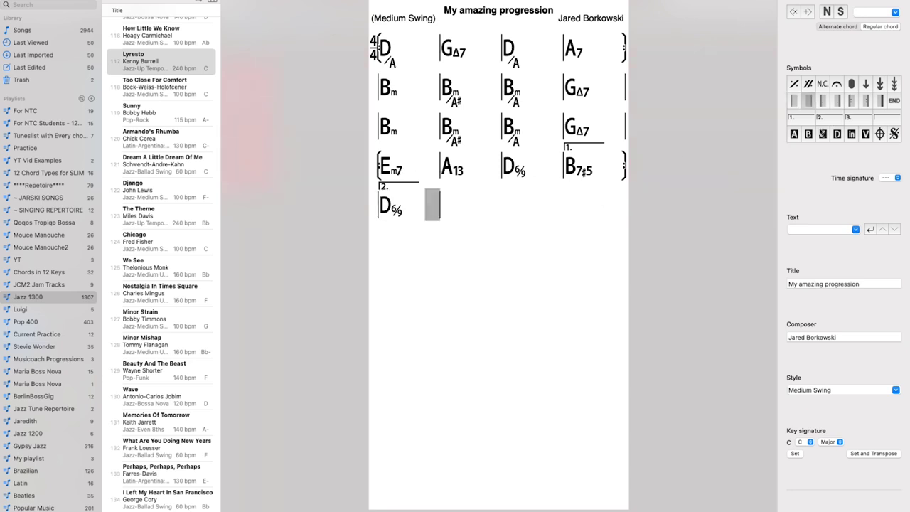
{"action": "left_click", "coordinate": [837, 100]}
{"action": "left_click", "coordinate": [381, 238]}
Copy the Bm, Bm/A#, Bm/A, GΔ7 line and paste it below D6/9
{"action": "left_click_drag", "start_coordinate": [387, 89], "coordinate": [619, 89]}
{"action": "left_click", "coordinate": [386, 242]}
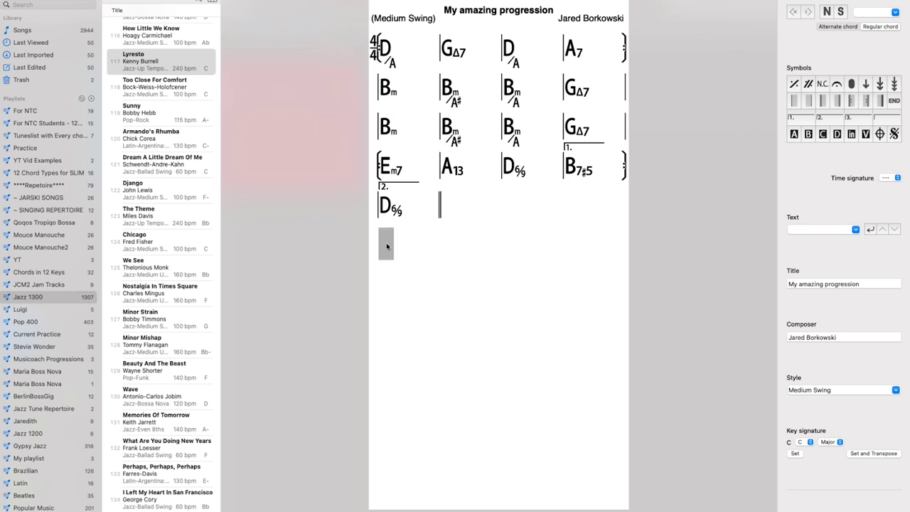
{"action": "left_click_drag", "start_coordinate": [386, 245], "coordinate": [646, 237]}
{"action": "key", "text": "ctrl+v"}
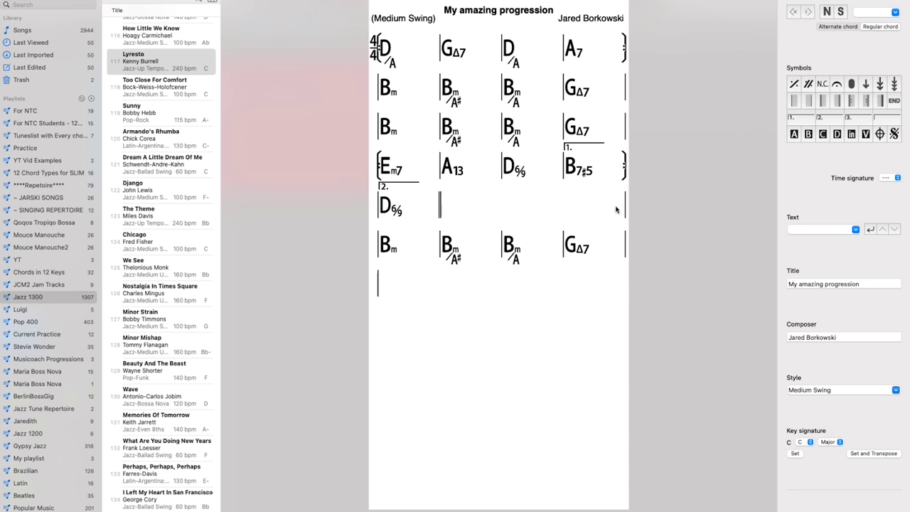
{"action": "left_click", "coordinate": [561, 217]}
{"action": "key", "text": "Right"}
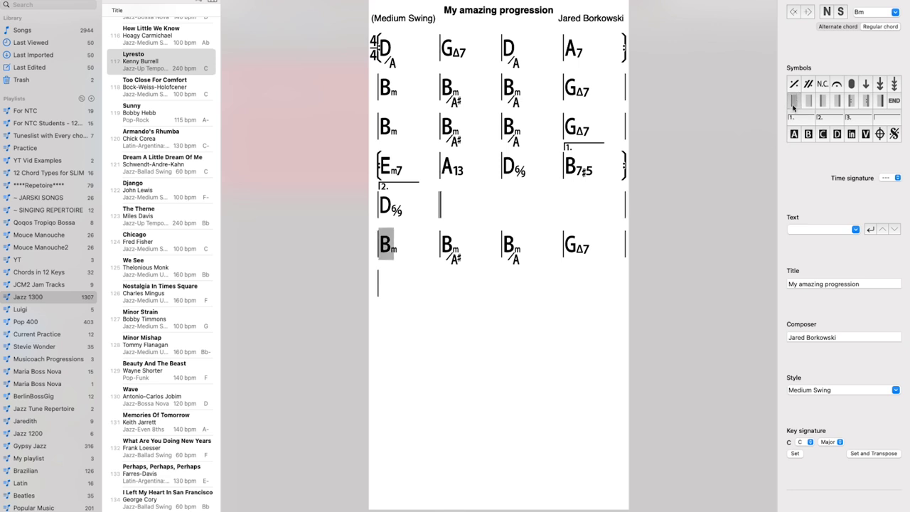
{"action": "left_click_drag", "start_coordinate": [476, 205], "coordinate": [625, 199]}
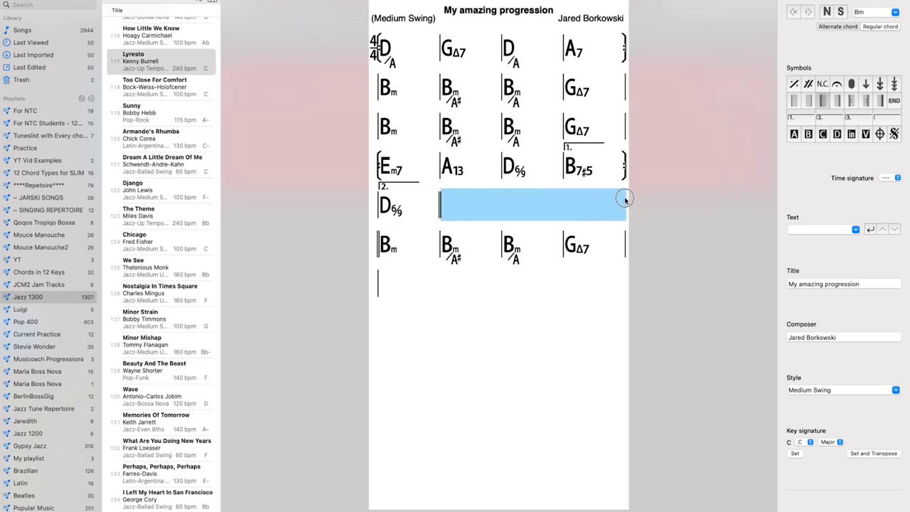
{"action": "left_click", "coordinate": [434, 242]}
Audition the chart starting from the Em7 bar
{"action": "left_click", "coordinate": [398, 172]}
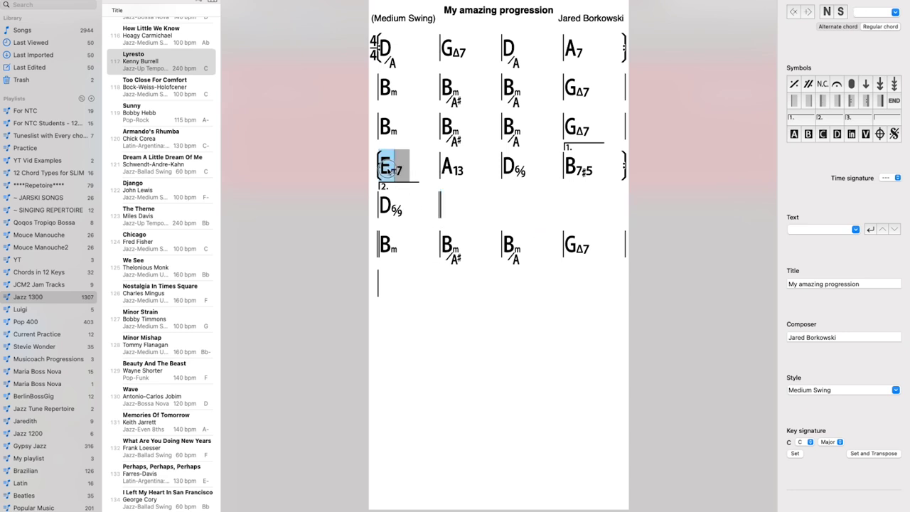
{"action": "left_click", "coordinate": [463, 168]}
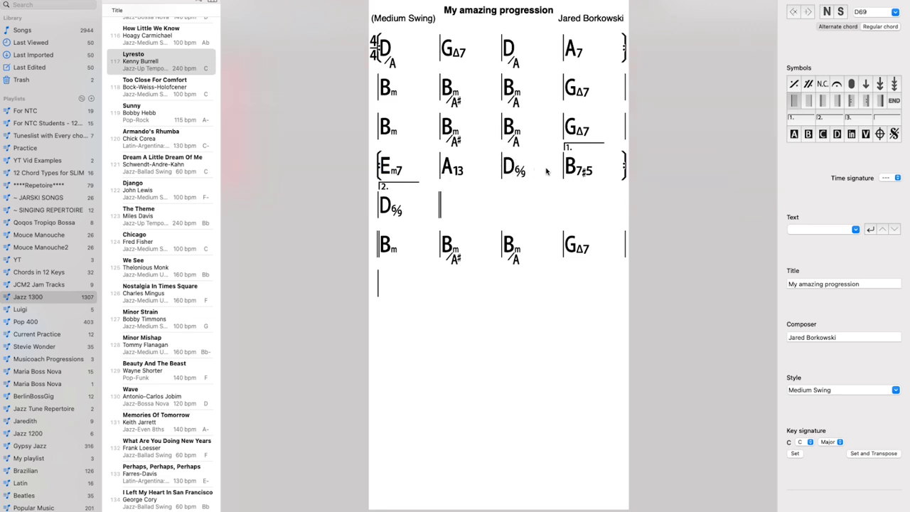
{"action": "left_click", "coordinate": [570, 159]}
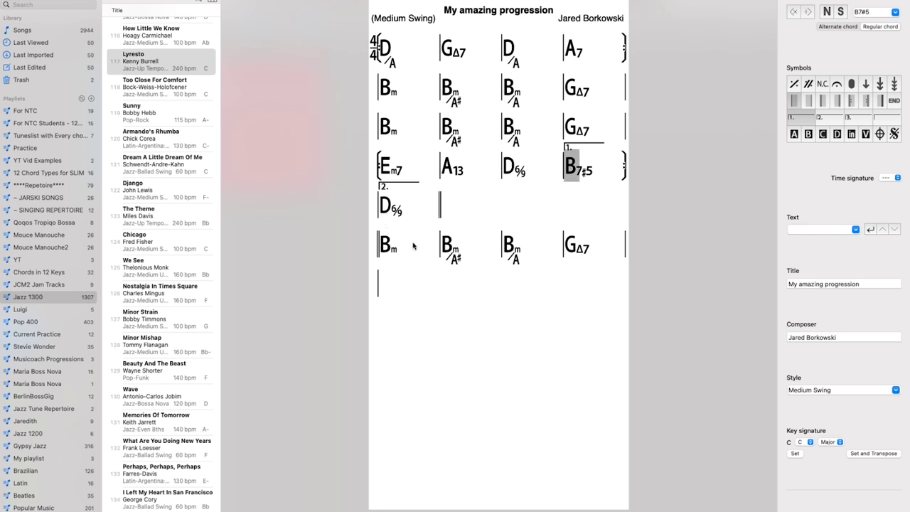
{"action": "left_click", "coordinate": [392, 176]}
{"action": "key", "text": "space"}
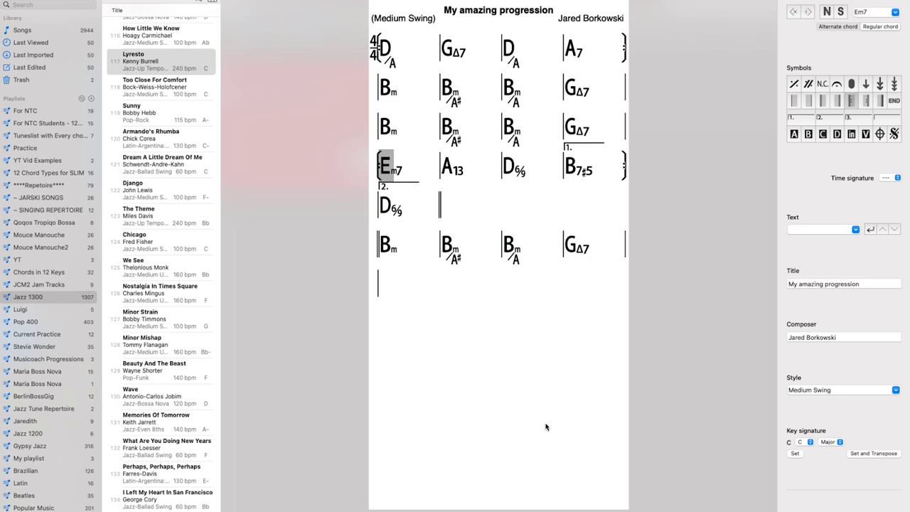
Delete the three empty bars after D6/9 and remove the misplaced Bm bars
{"action": "left_click_drag", "start_coordinate": [462, 201], "coordinate": [535, 212]}
{"action": "key", "text": "BackSpace"}
{"action": "left_click_drag", "start_coordinate": [387, 250], "coordinate": [556, 248]}
{"action": "key", "text": "super+c"}
{"action": "left_click", "coordinate": [453, 207]}
{"action": "key", "text": "super+v"}
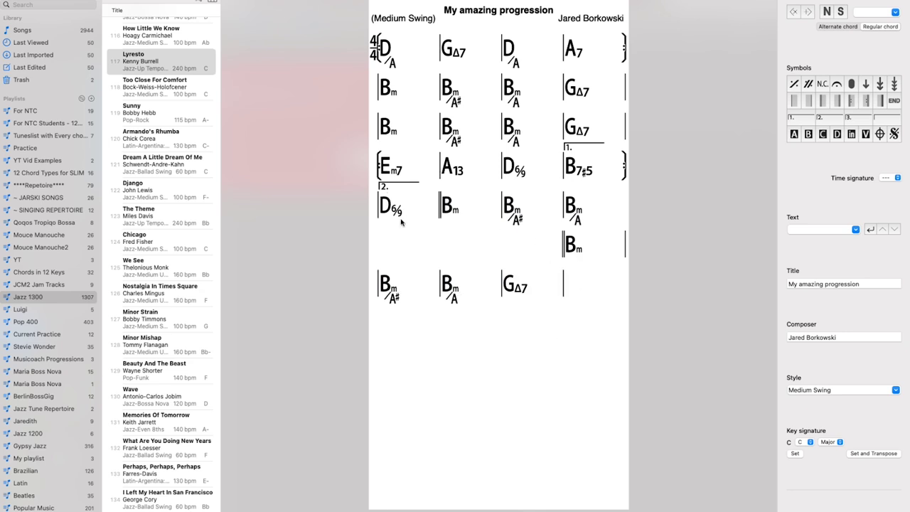
{"action": "left_click", "coordinate": [437, 205]}
{"action": "left_click_drag", "start_coordinate": [439, 206], "coordinate": [607, 207]}
{"action": "key", "text": "BackSpace"}
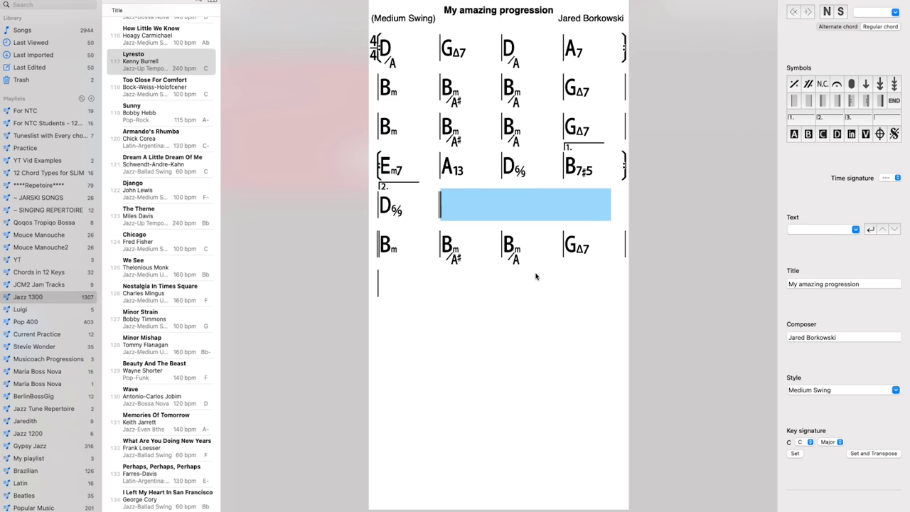
{"action": "left_click", "coordinate": [426, 294]}
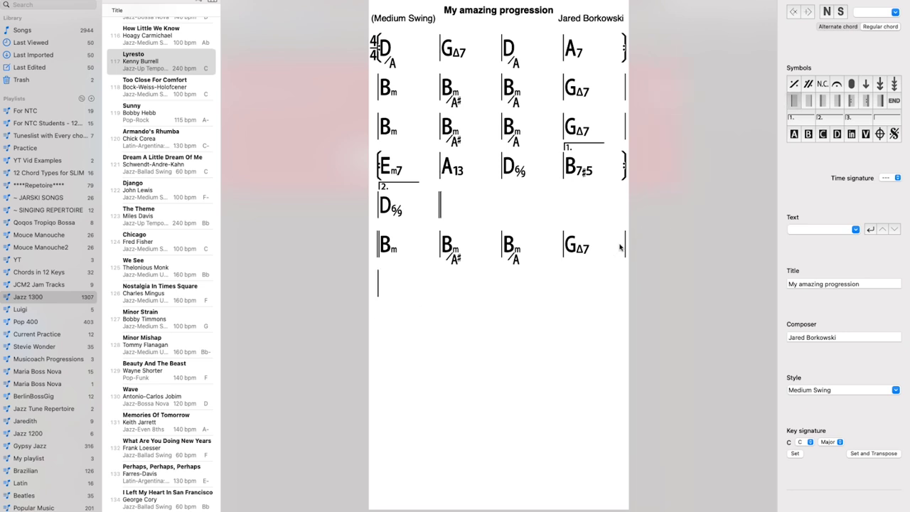
Enter A7 followed by a one-bar repeat sign
{"action": "type", "text": "A7"}
{"action": "key", "text": "Return"}
{"action": "left_click", "coordinate": [436, 283]}
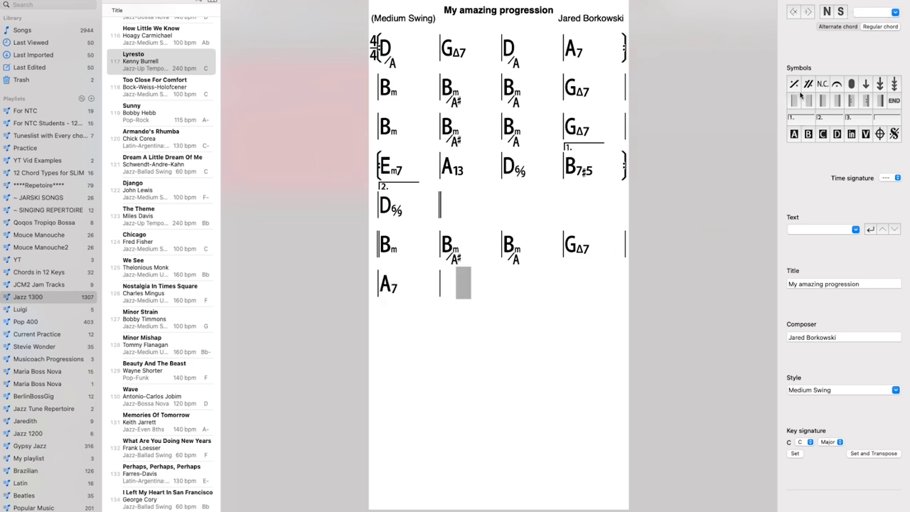
{"action": "key", "text": "x"}
{"action": "key", "text": "space"}
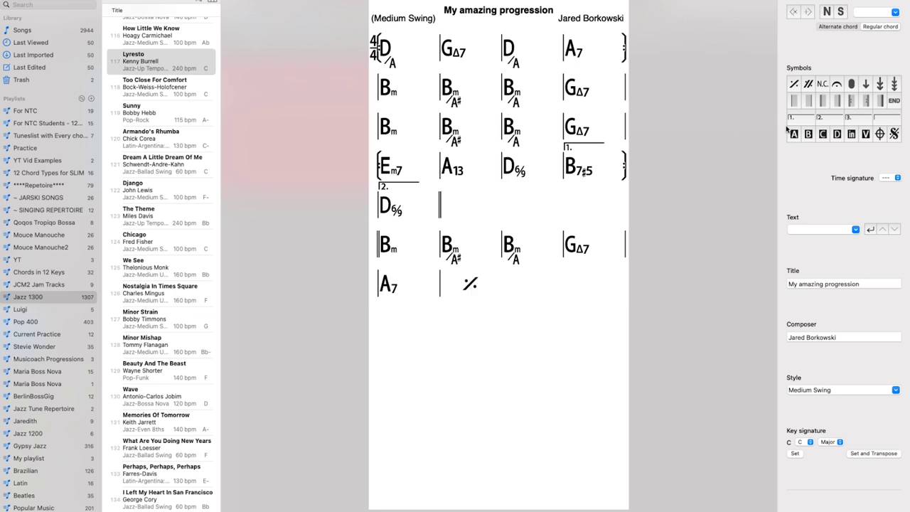
Add a two-bar repeat in the line's last bars and start a new line
{"action": "left_click", "coordinate": [393, 290]}
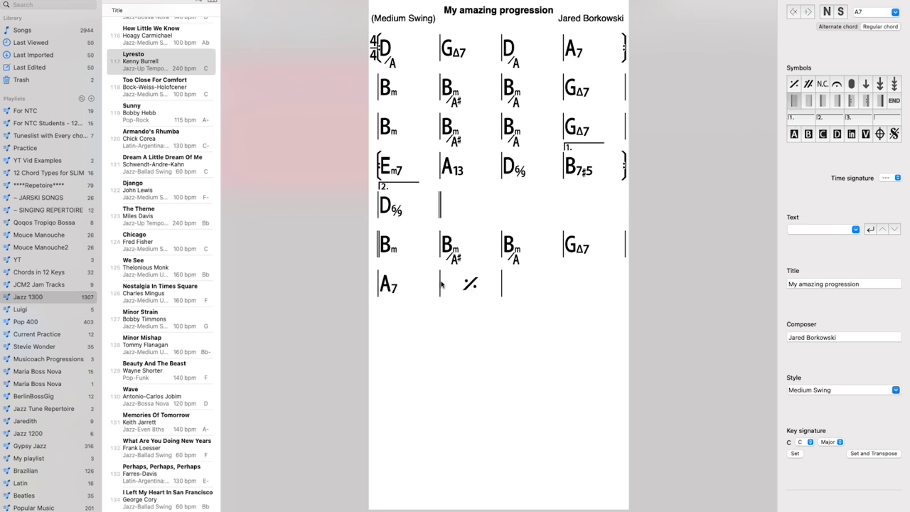
{"action": "left_click", "coordinate": [474, 288]}
{"action": "left_click", "coordinate": [809, 85]}
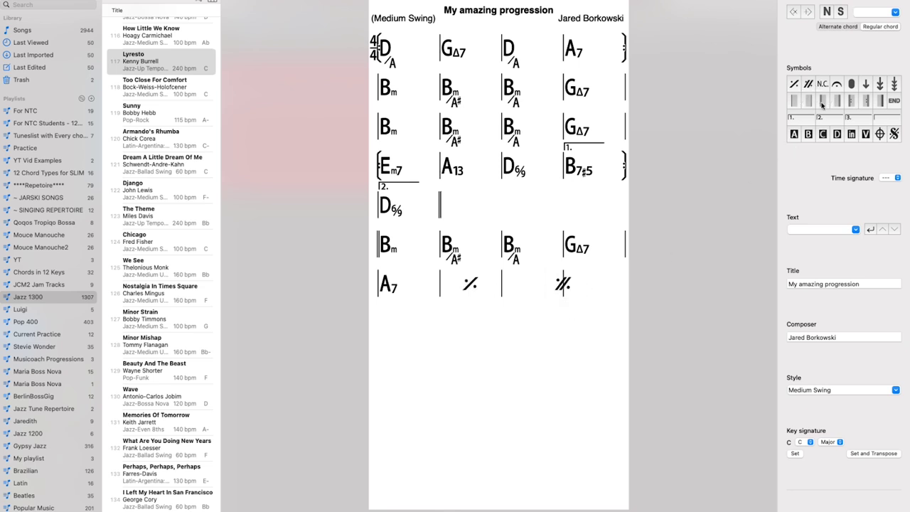
{"action": "left_click", "coordinate": [809, 100]}
{"action": "left_click", "coordinate": [551, 284]}
{"action": "left_click", "coordinate": [510, 285]}
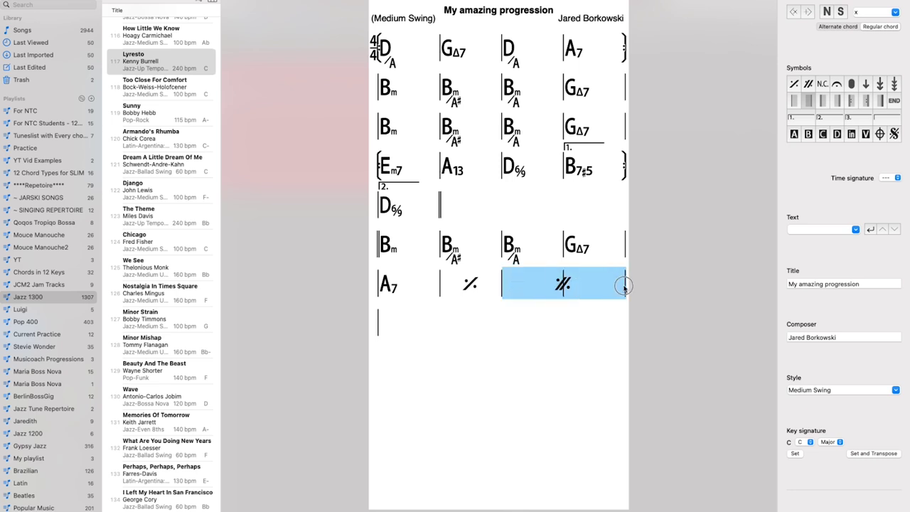
{"action": "left_click", "coordinate": [488, 282]}
{"action": "left_click_drag", "start_coordinate": [522, 281], "coordinate": [617, 287]}
Enter D6 on the new line with a final barline and a fermata
{"action": "left_click", "coordinate": [389, 326]}
{"action": "type", "text": "D6"}
{"action": "left_click", "coordinate": [424, 330]}
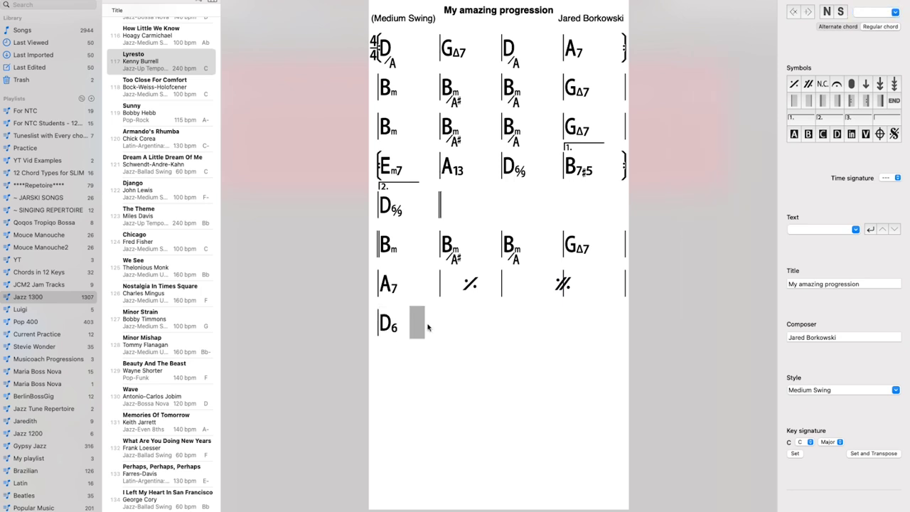
{"action": "left_click", "coordinate": [880, 101]}
{"action": "left_click", "coordinate": [837, 84]}
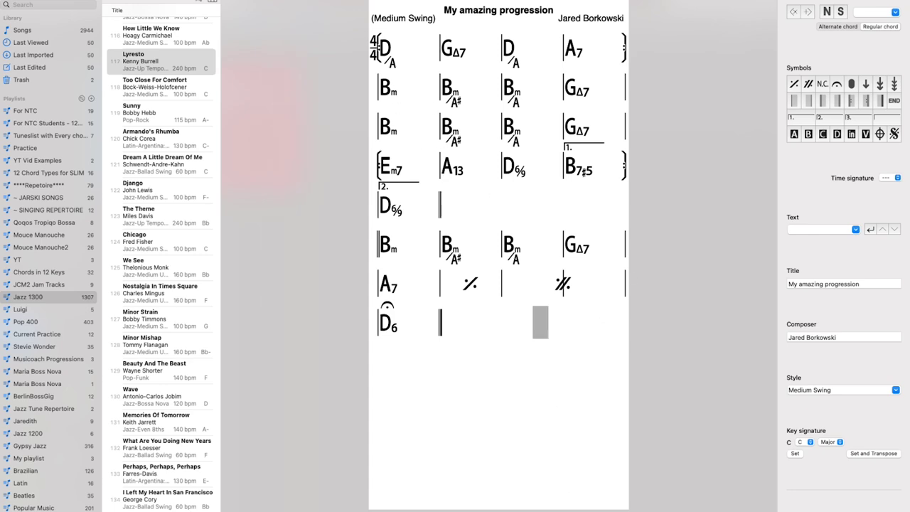
Save the chart, set the tempo to 75 and start playback
{"action": "key", "text": "super+s"}
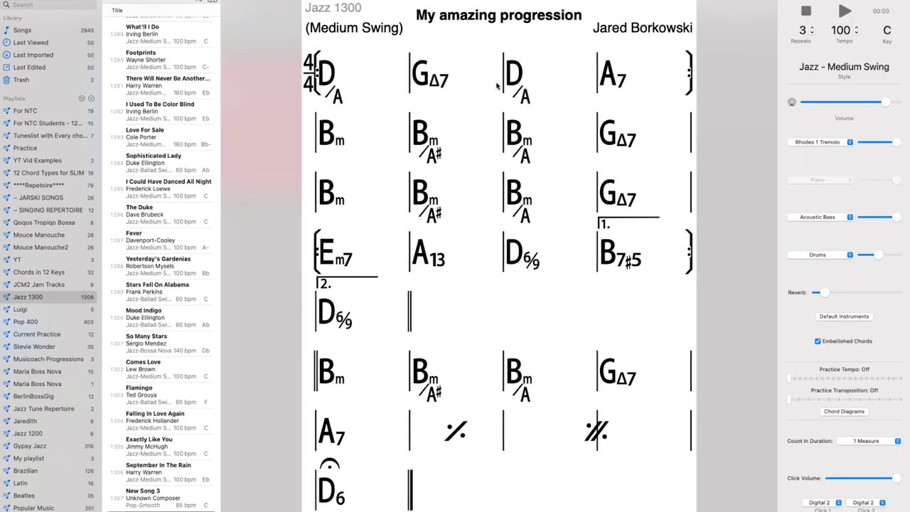
{"action": "left_click", "coordinate": [845, 33]}
{"action": "type", "text": "195"}
{"action": "left_click_drag", "start_coordinate": [848, 36], "coordinate": [857, 95]}
{"action": "key", "text": "space"}
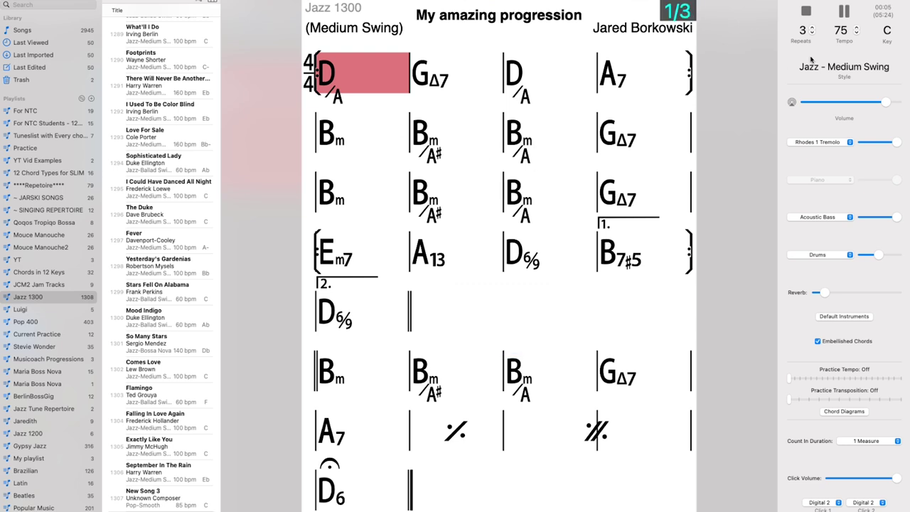
Try Piano and Electric Bass at tempo 110 during playback, then stop
{"action": "key", "text": "XF86AudioLowerVolume"}
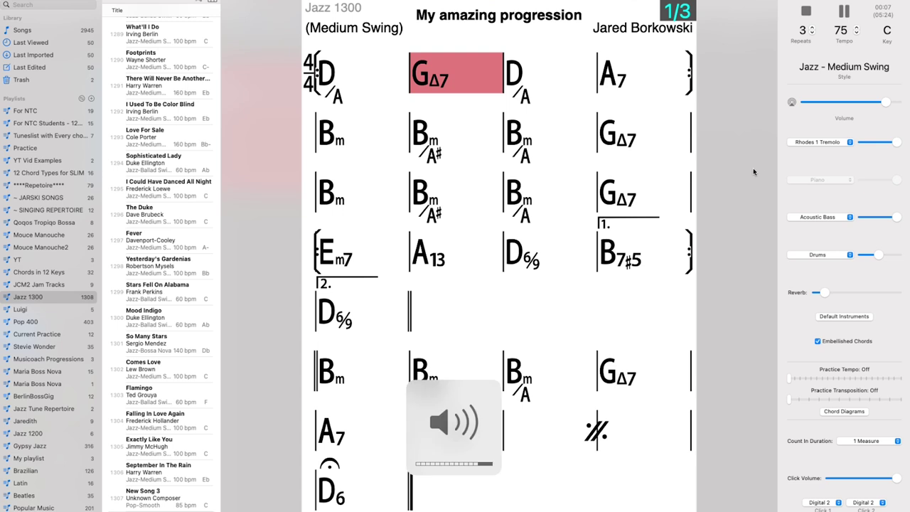
{"action": "left_click", "coordinate": [832, 144]}
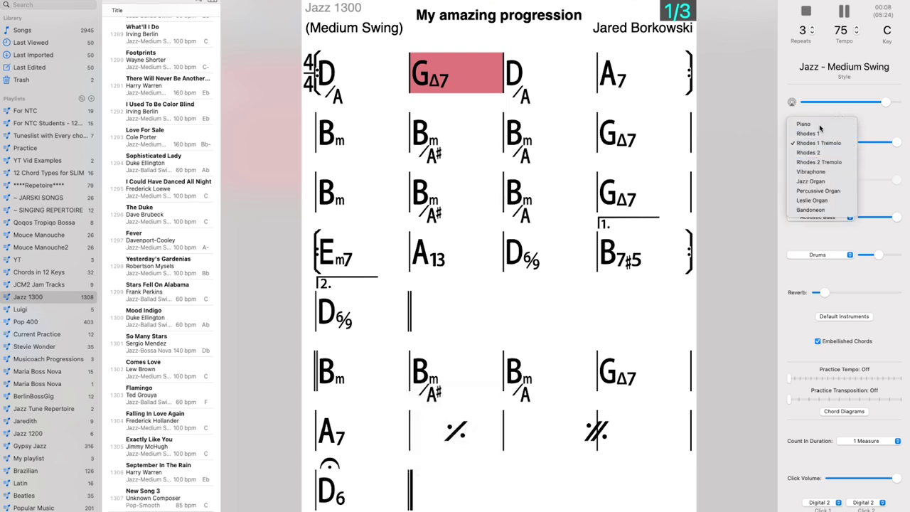
{"action": "left_click", "coordinate": [821, 125]}
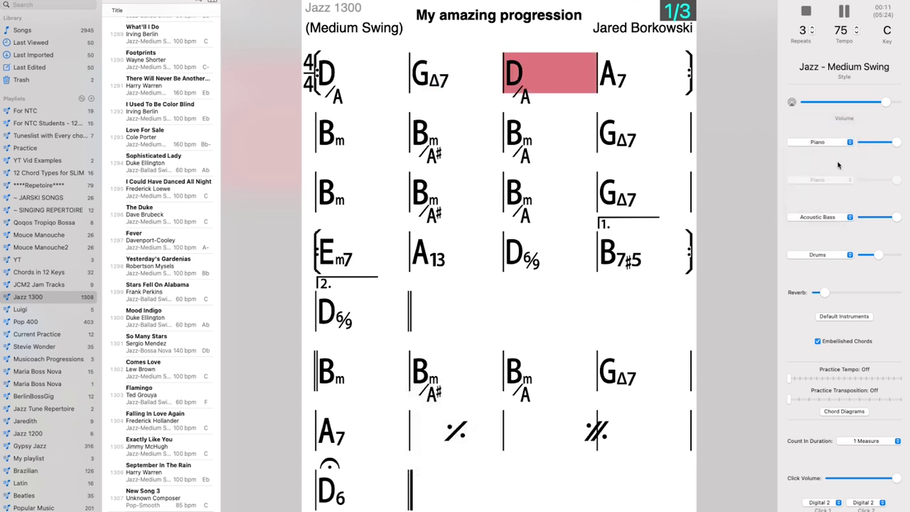
{"action": "left_click_drag", "start_coordinate": [844, 32], "coordinate": [843, 9]}
{"action": "key", "text": "XF86AudioLowerVolume"}
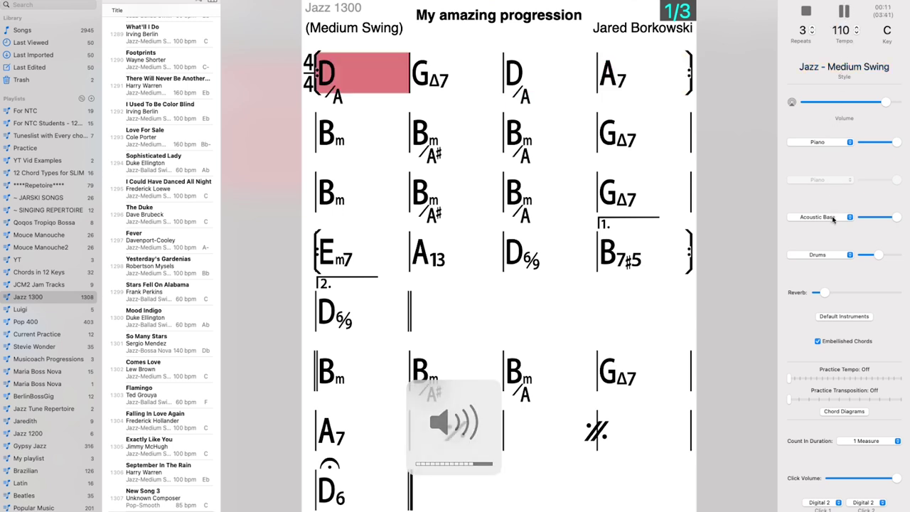
{"action": "left_click", "coordinate": [831, 217]}
{"action": "left_click", "coordinate": [817, 228]}
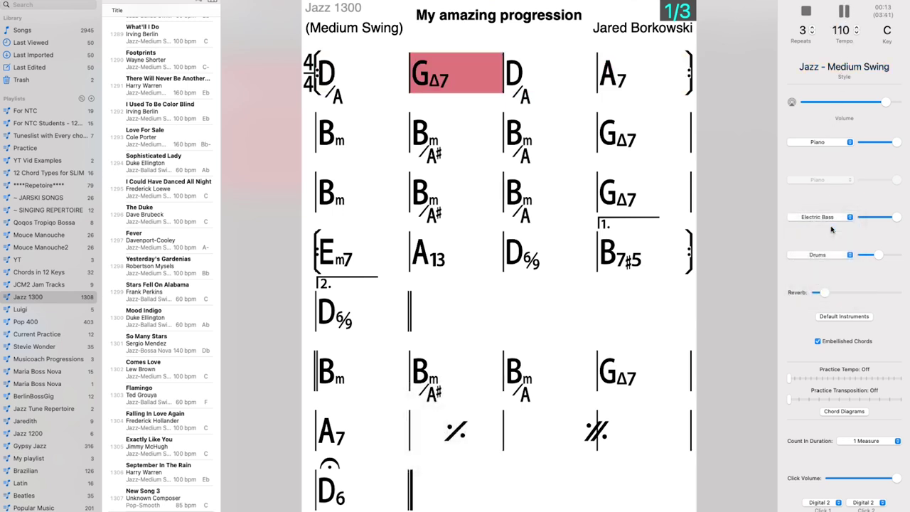
{"action": "left_click", "coordinate": [806, 11]}
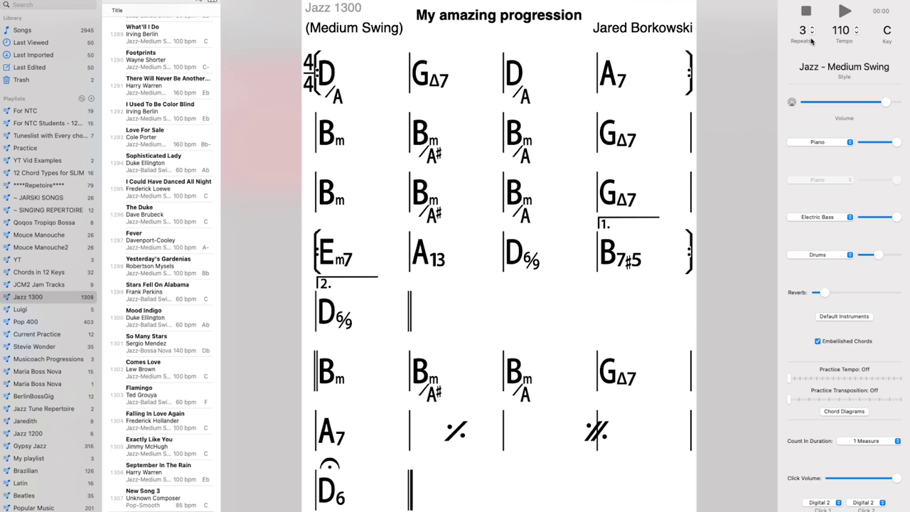
Set the keyboard to Rhodes 1, keep Electric Bass, and show the Jazz styles
{"action": "left_click", "coordinate": [845, 67]}
{"action": "left_click", "coordinate": [846, 71]}
{"action": "left_click", "coordinate": [837, 144]}
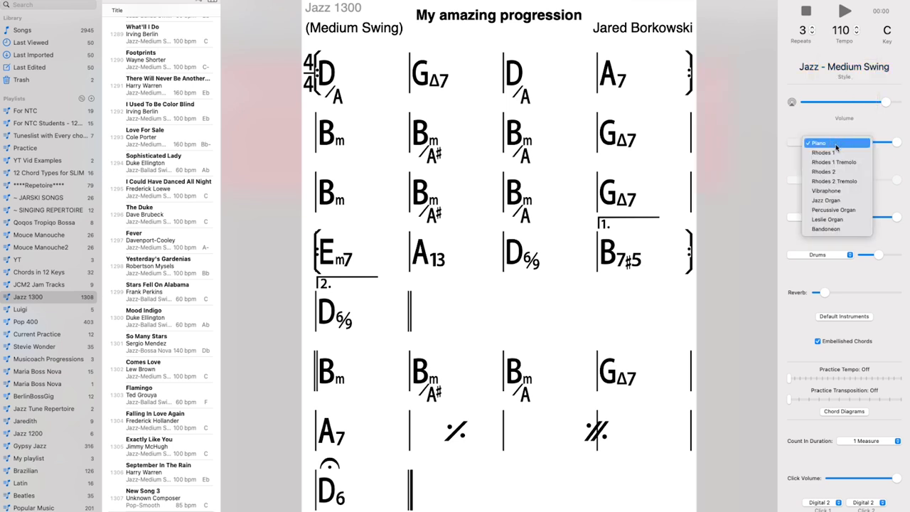
{"action": "left_click", "coordinate": [835, 153]}
{"action": "left_click", "coordinate": [829, 218]}
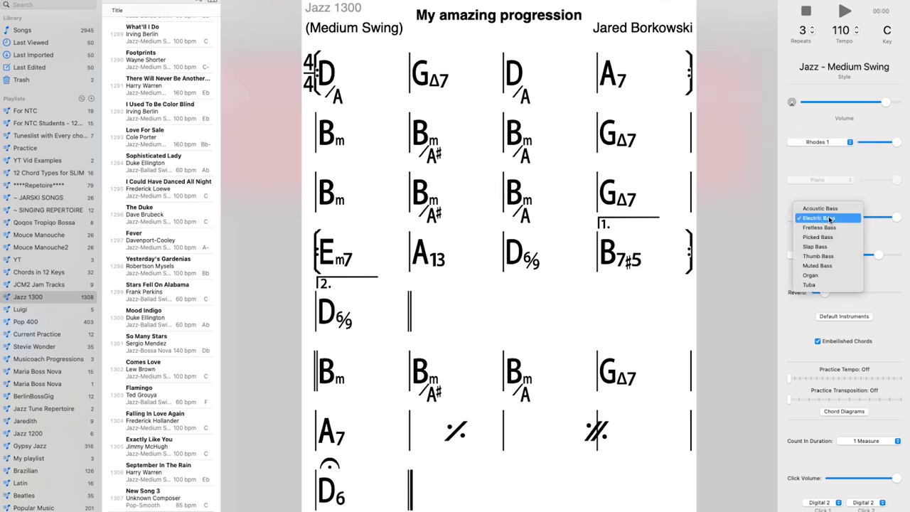
{"action": "left_click", "coordinate": [827, 171]}
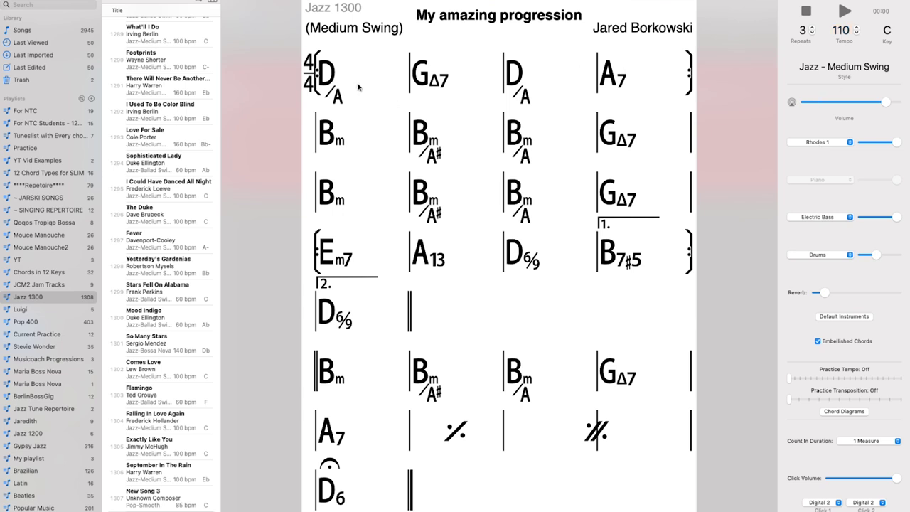
{"action": "left_click", "coordinate": [841, 67]}
{"action": "mouse_move", "coordinate": [841, 67]}
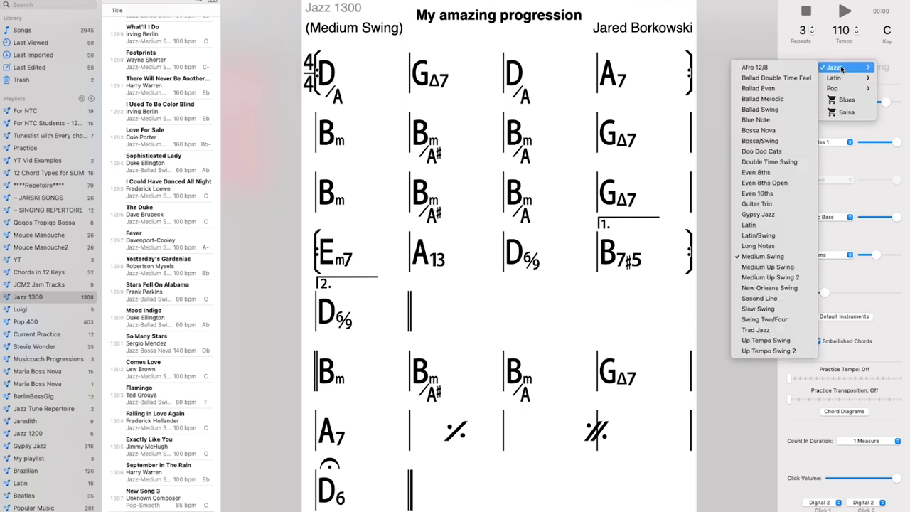
Switch the style to Jazz - Gypsy Jazz and play the progression
{"action": "left_click", "coordinate": [759, 214]}
{"action": "key", "text": "space"}
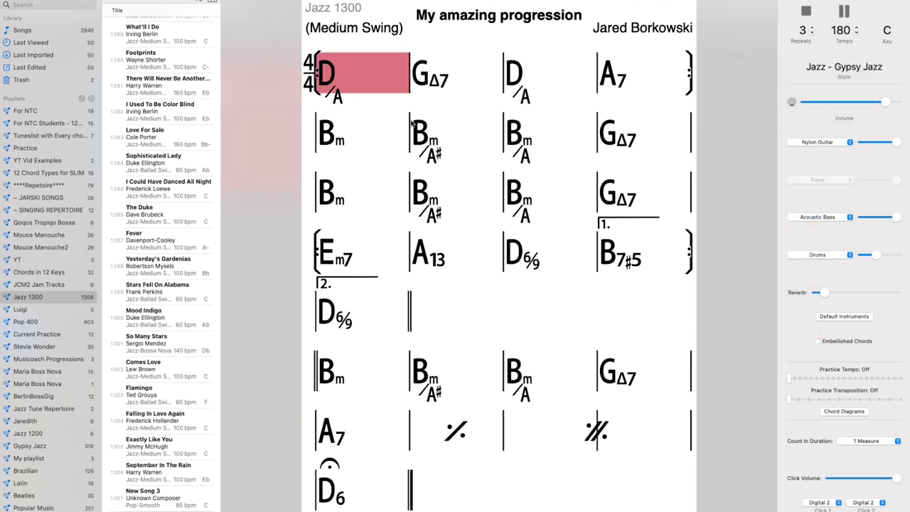
{"action": "key", "text": "XF86AudioRaiseVolume"}
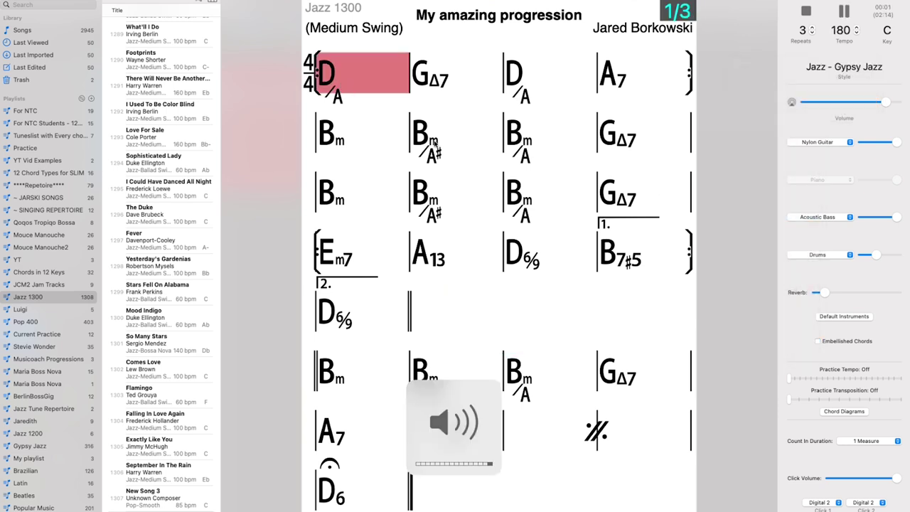
{"action": "left_click", "coordinate": [843, 14]}
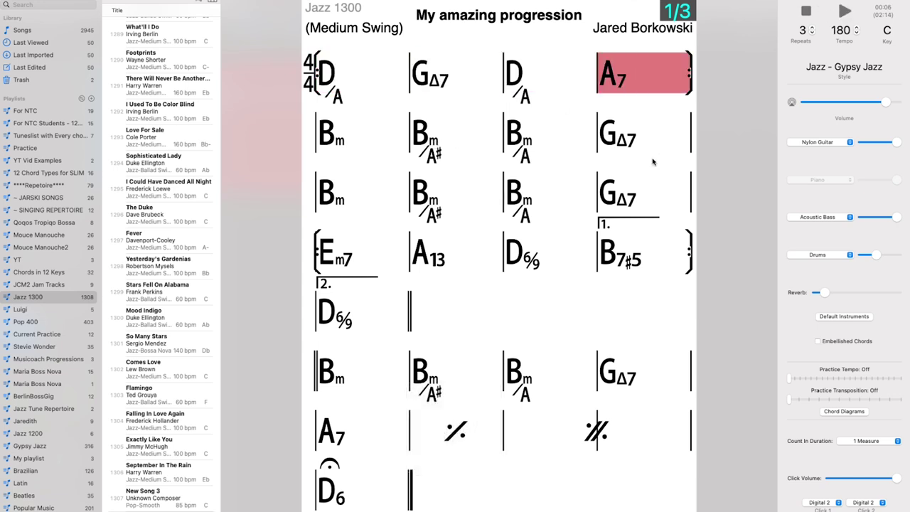
Review the style list, keeping Gypsy Jazz selected
{"action": "left_click", "coordinate": [858, 69]}
{"action": "left_click", "coordinate": [837, 60]}
{"action": "left_click", "coordinate": [841, 65]}
{"action": "left_click", "coordinate": [849, 142]}
{"action": "left_click", "coordinate": [841, 66]}
{"action": "left_click", "coordinate": [793, 60]}
Select bars in rows 2 and 3, ending on the row-3 Bm/A bar
{"action": "left_click", "coordinate": [523, 202]}
{"action": "left_click", "coordinate": [333, 204], "text": "shift"}
{"action": "left_click", "coordinate": [607, 206], "text": "shift"}
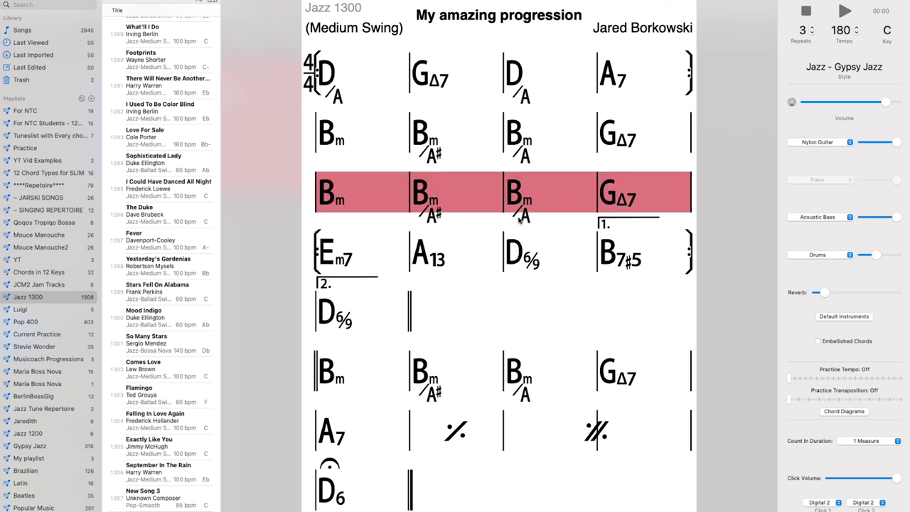
{"action": "left_click", "coordinate": [659, 175]}
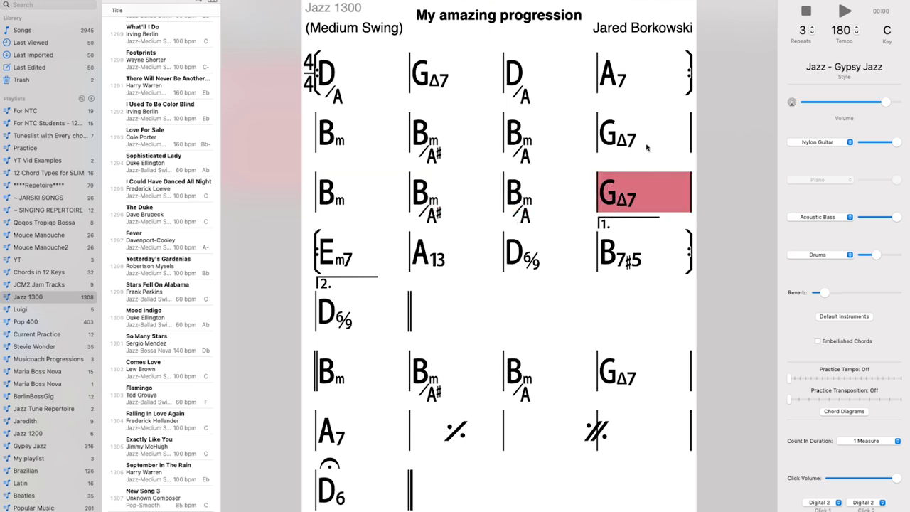
{"action": "left_click", "coordinate": [653, 161]}
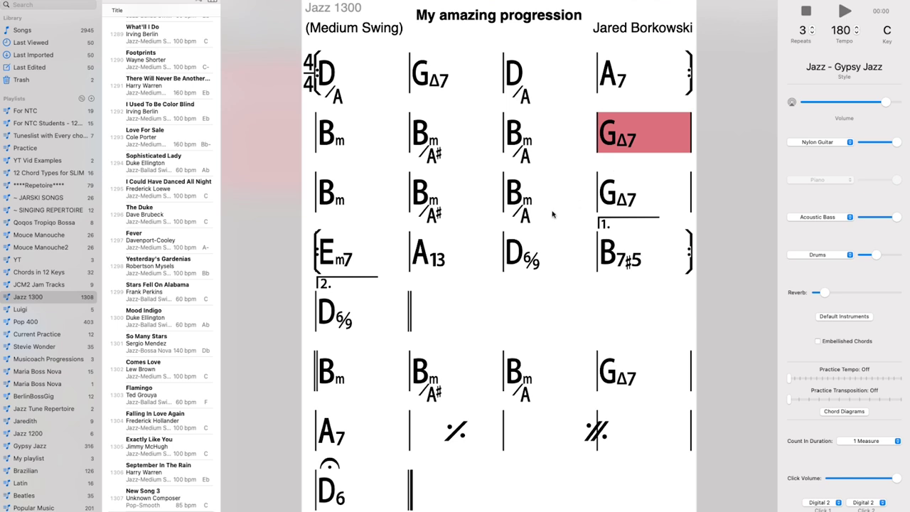
{"action": "left_click", "coordinate": [553, 211]}
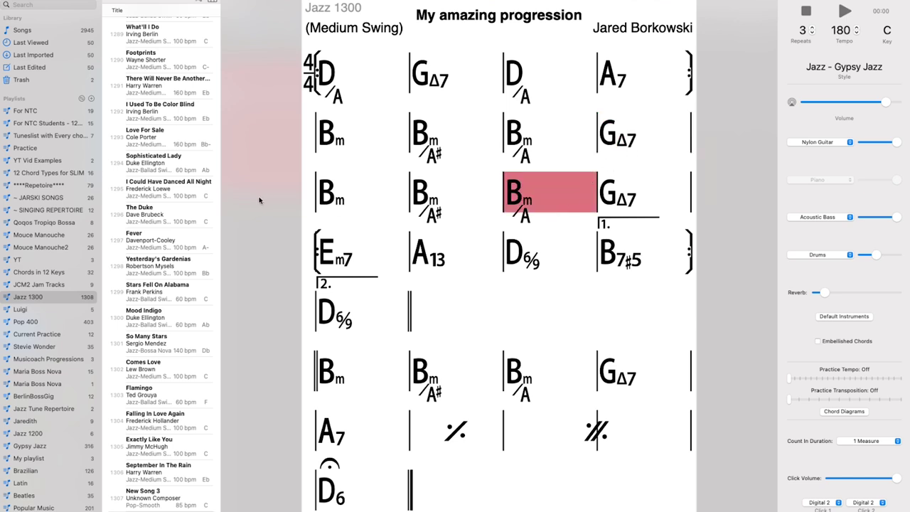
Browse Sophisticated Lady, I'll Remember April, Diane and I Fall In Love Too Easily, ending on My Old Flame
{"action": "scroll", "coordinate": [179, 175], "scroll_direction": "down", "scroll_amount": 5}
{"action": "scroll", "coordinate": [154, 171], "scroll_direction": "up", "scroll_amount": 5}
{"action": "left_click", "coordinate": [155, 171]}
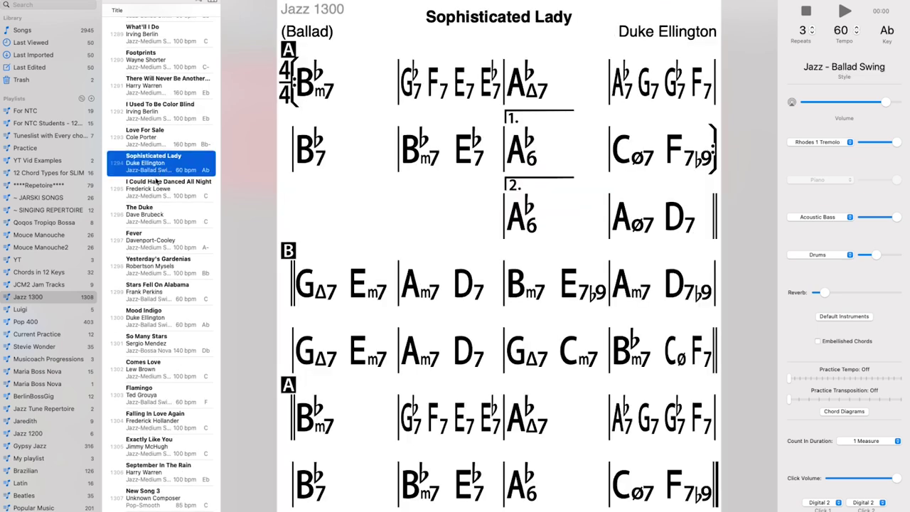
{"action": "scroll", "coordinate": [160, 142], "scroll_direction": "up", "scroll_amount": 3}
{"action": "left_click", "coordinate": [160, 121]}
{"action": "scroll", "coordinate": [160, 121], "scroll_direction": "up", "scroll_amount": 5}
{"action": "left_click", "coordinate": [155, 78]}
{"action": "scroll", "coordinate": [161, 170], "scroll_direction": "up", "scroll_amount": 3}
{"action": "left_click", "coordinate": [164, 120]}
{"action": "scroll", "coordinate": [163, 102], "scroll_direction": "up", "scroll_amount": 2}
{"action": "scroll", "coordinate": [163, 102], "scroll_direction": "up", "scroll_amount": 5}
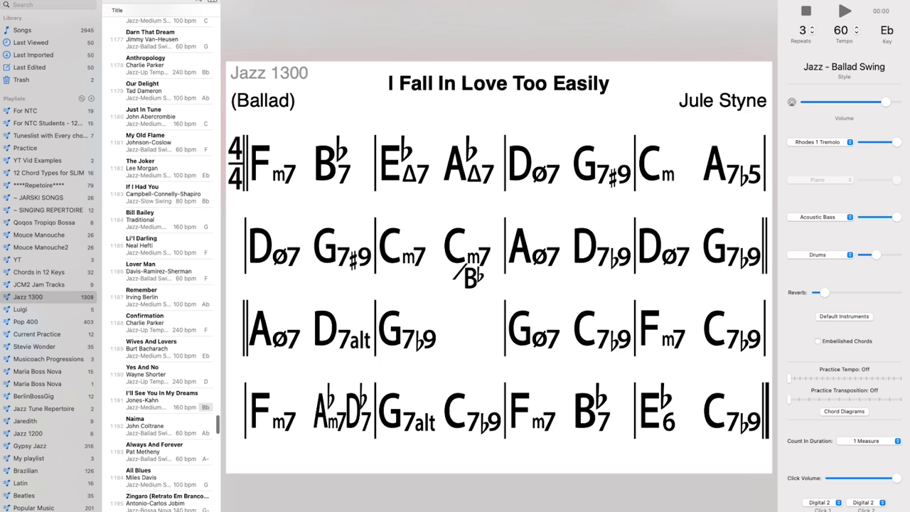
{"action": "left_click", "coordinate": [168, 136]}
{"action": "scroll", "coordinate": [168, 135], "scroll_direction": "up", "scroll_amount": 5}
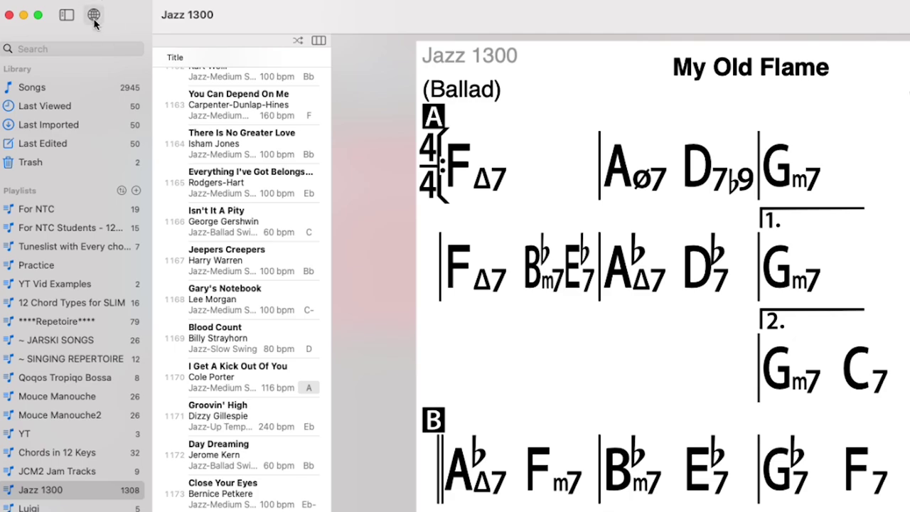
Open the iReal Pro forums and enter the Jazz songs forum
{"action": "left_click", "coordinate": [92, 13]}
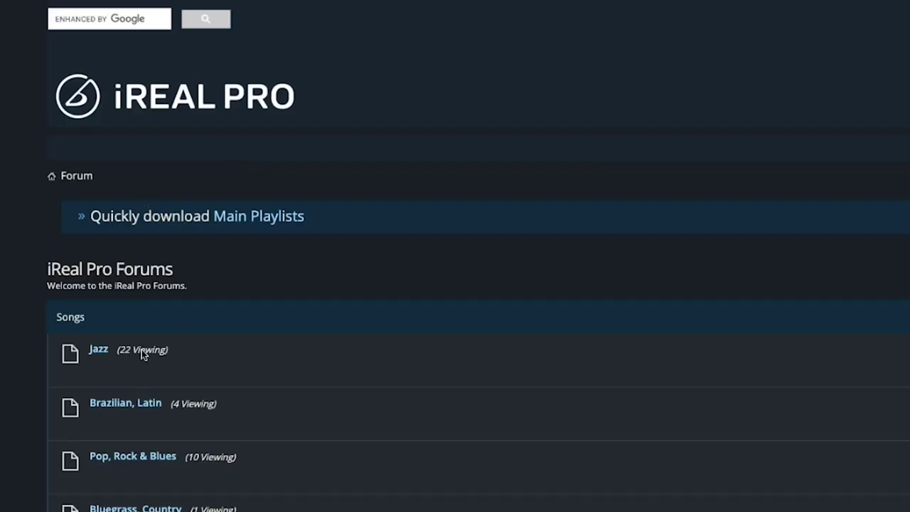
{"action": "left_click", "coordinate": [97, 349]}
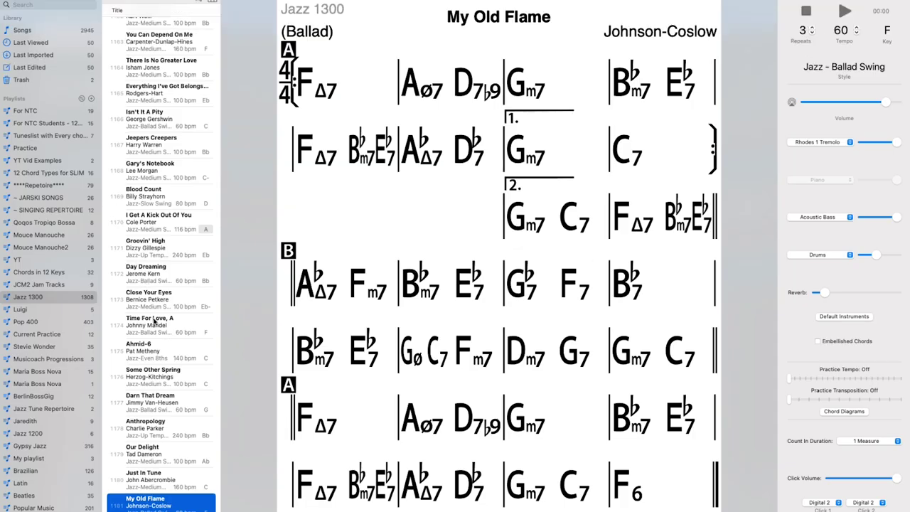
Open Day Dreaming from the Jazz 1300 playlist and make a duplicate of it
{"action": "left_click", "coordinate": [42, 301]}
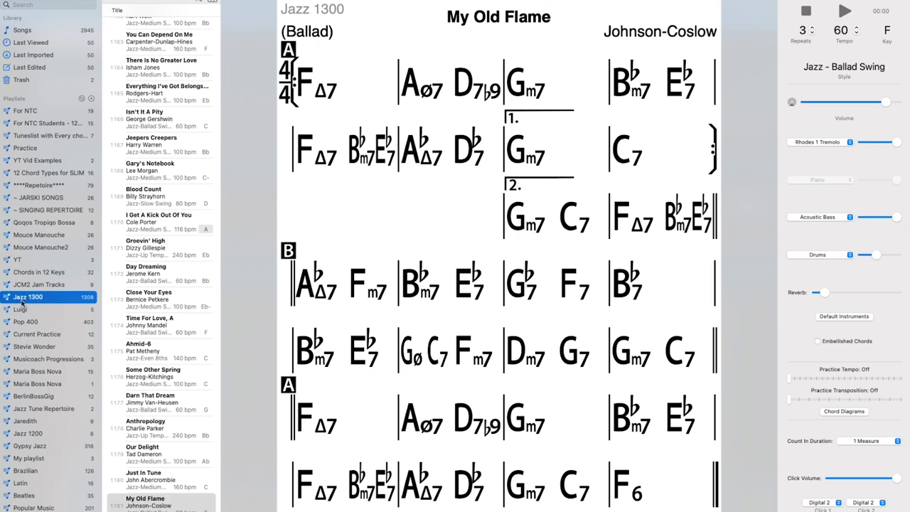
{"action": "left_click", "coordinate": [138, 284]}
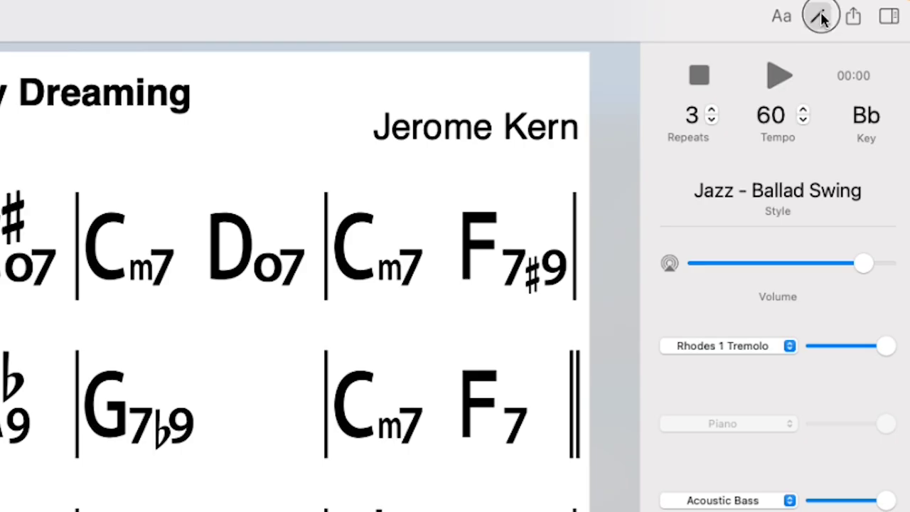
{"action": "left_click", "coordinate": [863, 0]}
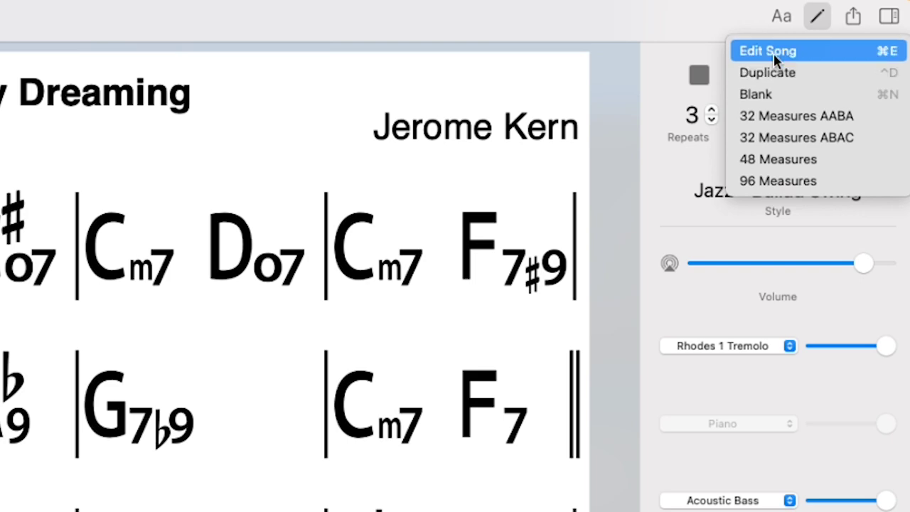
{"action": "left_click", "coordinate": [772, 73]}
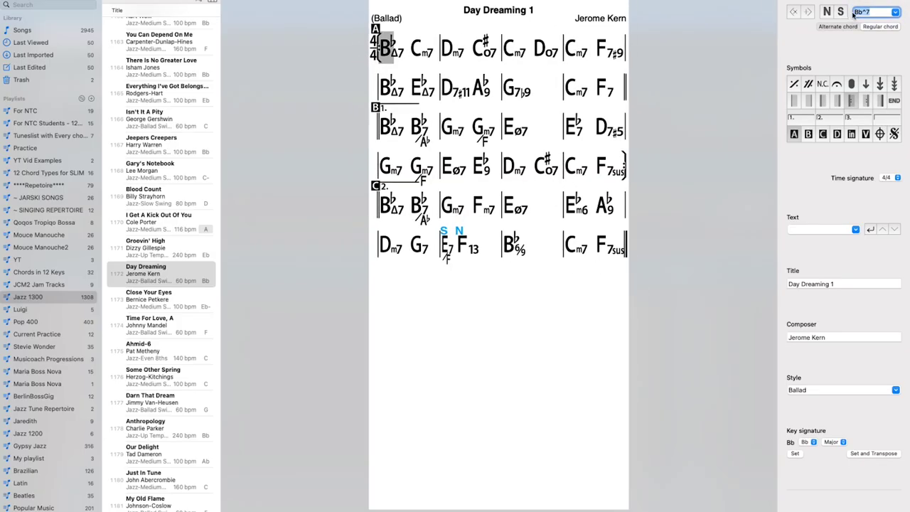
Append '- NEW' to the duplicate's title, making it 'Day Dreaming 1- NEW'
{"action": "key", "text": "Escape"}
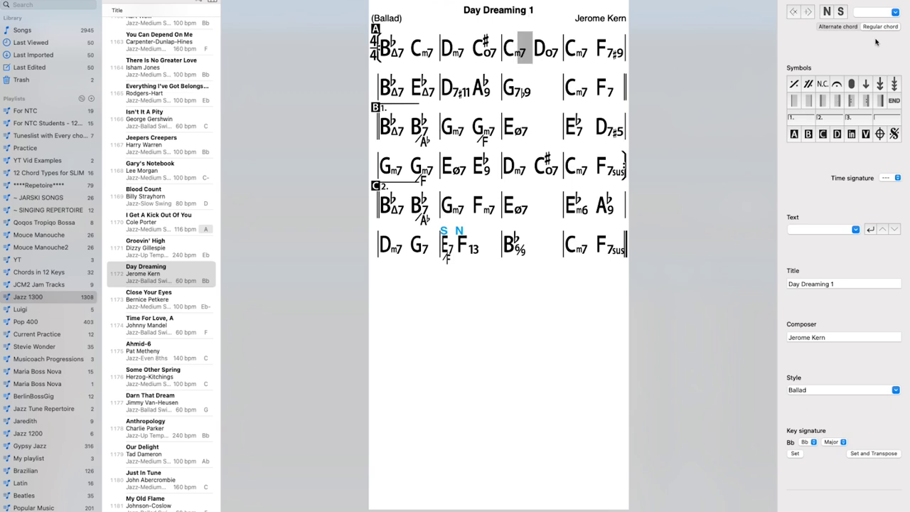
{"action": "left_click", "coordinate": [831, 284]}
{"action": "key", "text": "Right"}
{"action": "type", "text": "- NEW"}
{"action": "key", "text": "Return"}
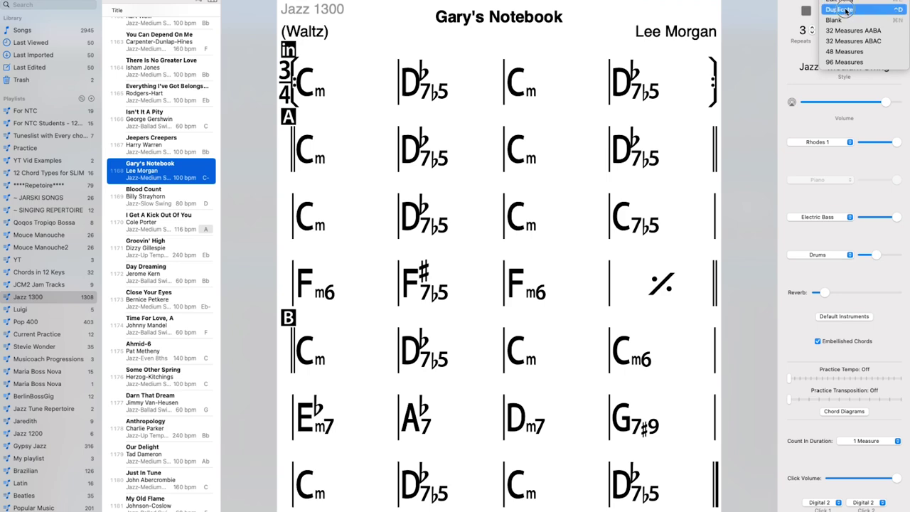
{"action": "left_click", "coordinate": [844, 12]}
{"action": "left_click", "coordinate": [471, 148]}
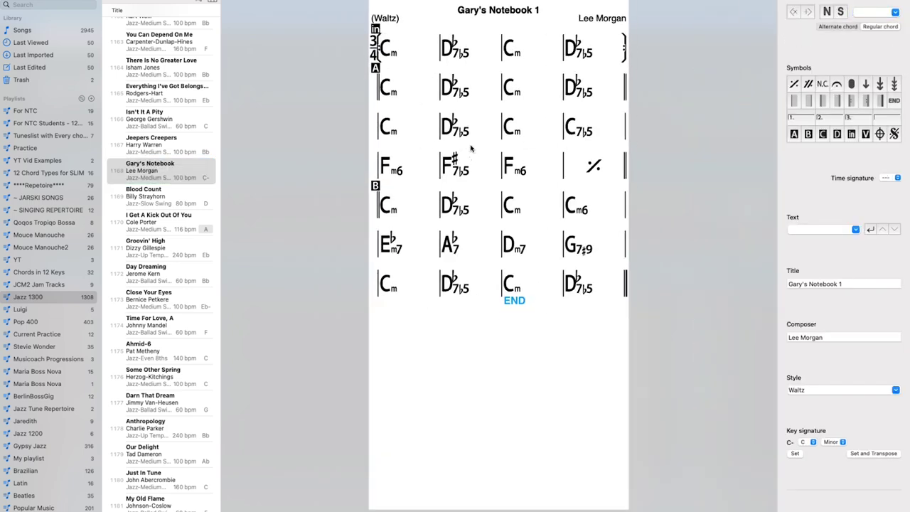
{"action": "left_click", "coordinate": [385, 87]}
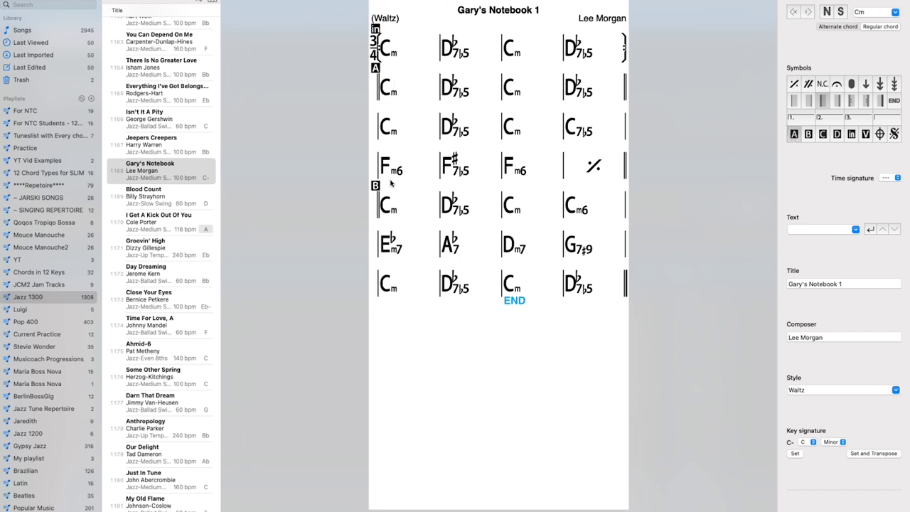
{"action": "left_click", "coordinate": [385, 202]}
{"action": "left_click", "coordinate": [384, 324]}
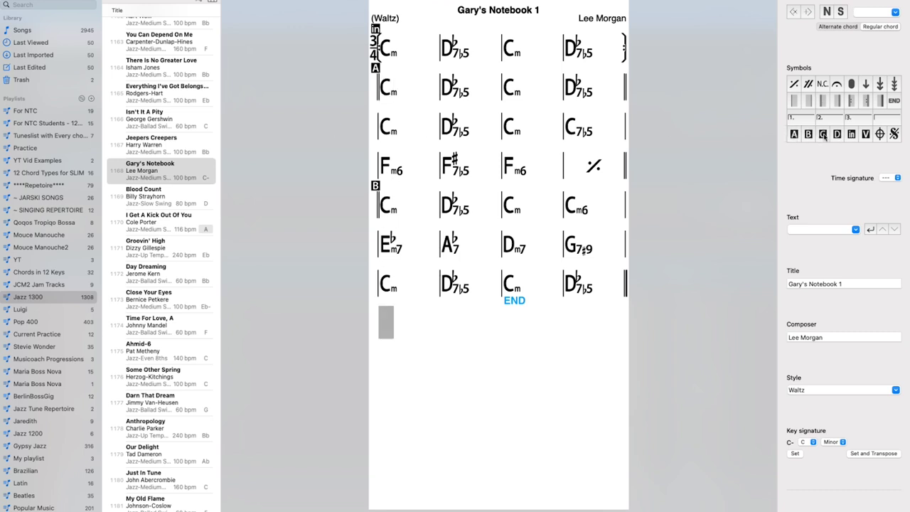
{"action": "left_click", "coordinate": [822, 133]}
{"action": "left_click", "coordinate": [391, 333]}
{"action": "left_click", "coordinate": [388, 349]}
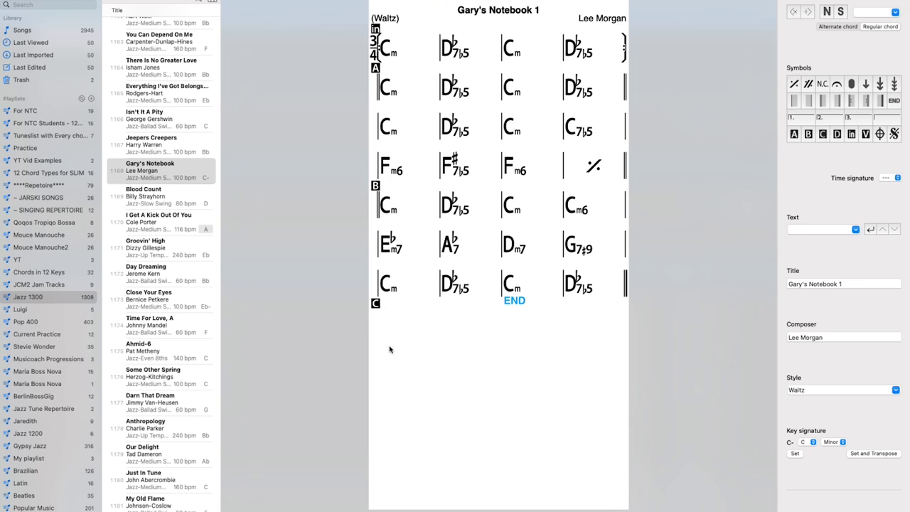
{"action": "left_click", "coordinate": [837, 134]}
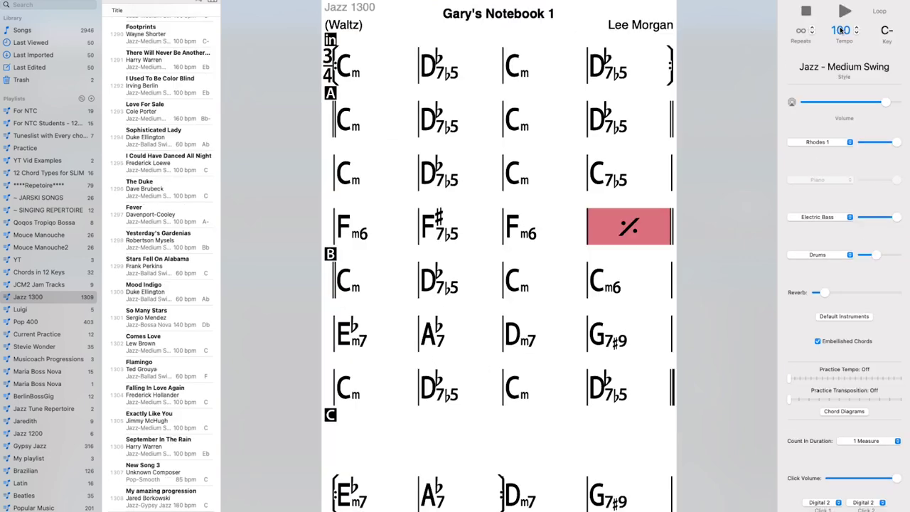
{"action": "key", "text": "super+s"}
{"action": "left_click", "coordinate": [547, 220]}
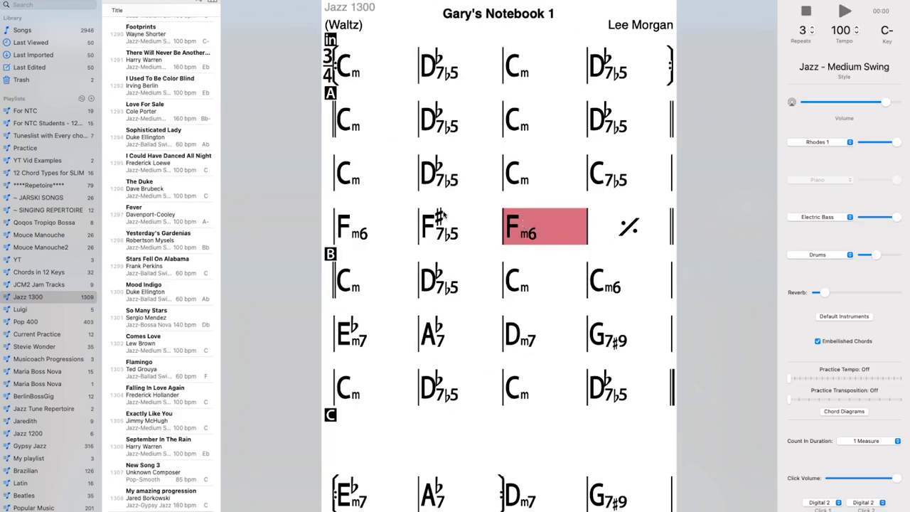
{"action": "scroll", "coordinate": [148, 145], "scroll_direction": "up", "scroll_amount": 3}
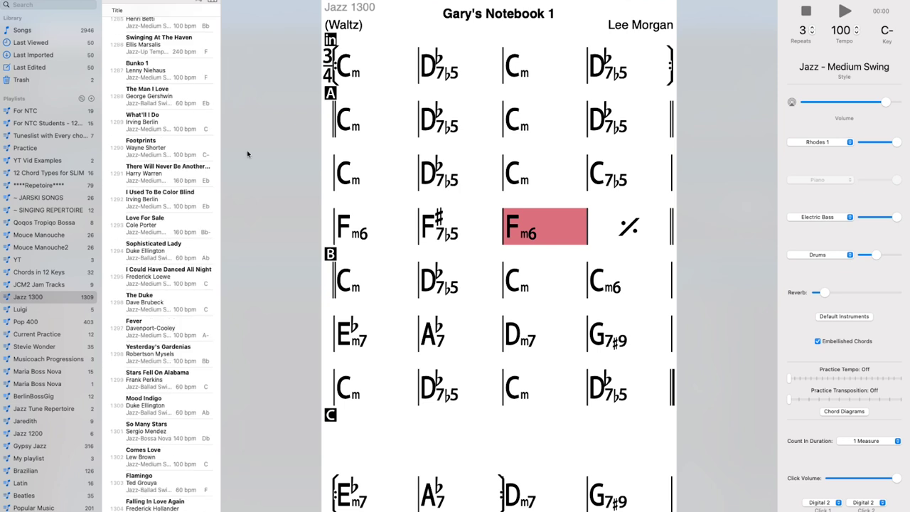
{"action": "left_click", "coordinate": [525, 236]}
{"action": "left_click", "coordinate": [546, 291]}
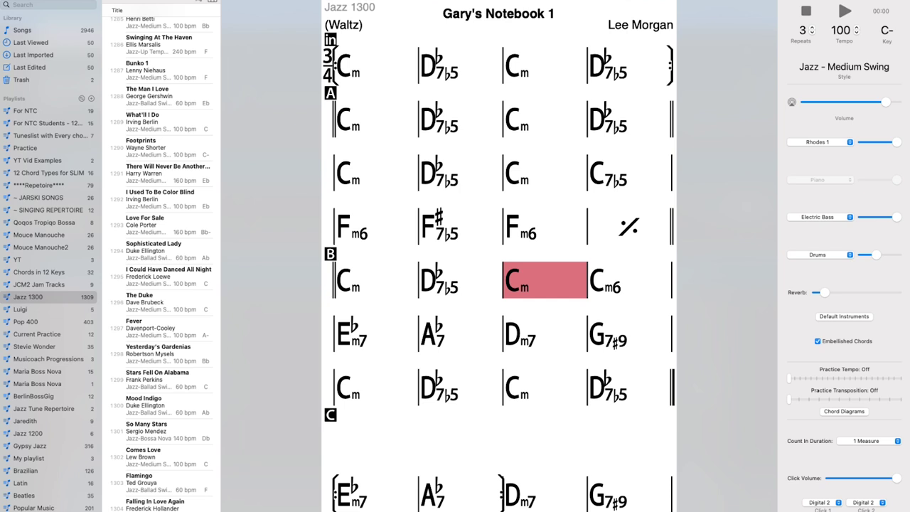
{"action": "left_click", "coordinate": [863, 2]}
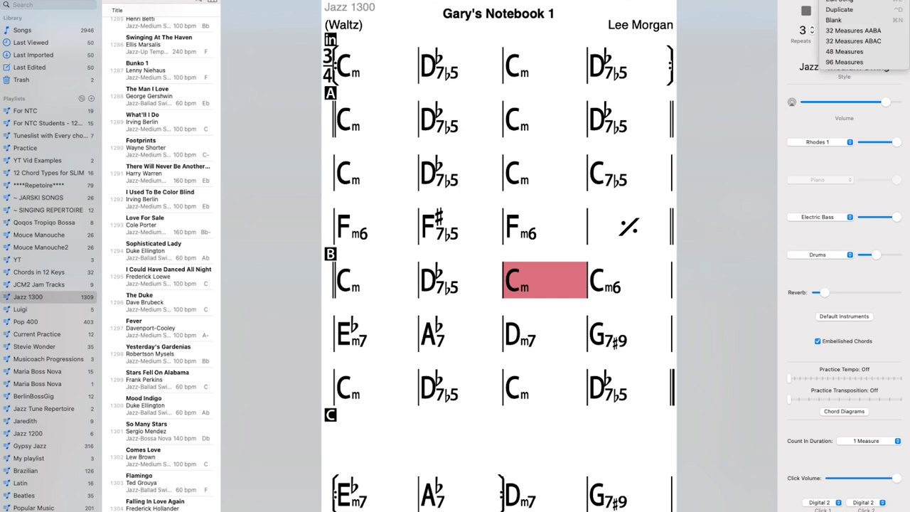
{"action": "left_click", "coordinate": [725, 85]}
{"action": "left_click", "coordinate": [539, 188]}
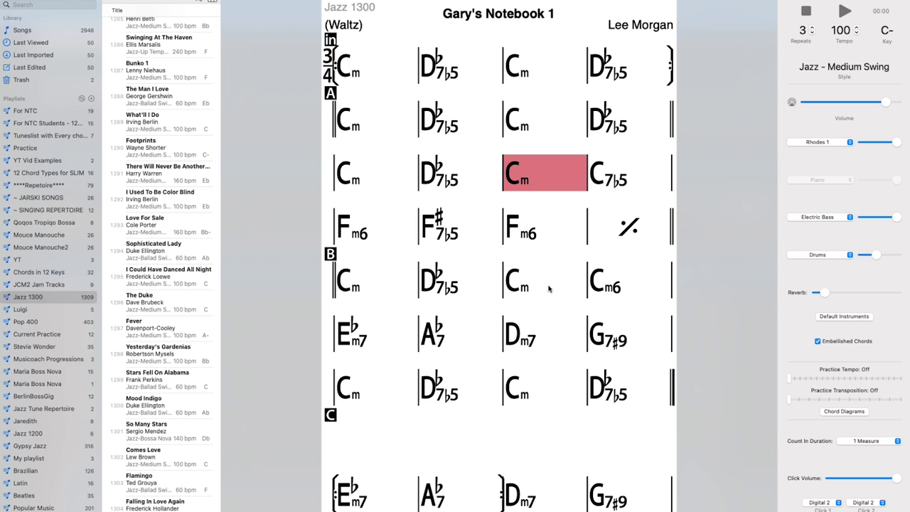
Browse The Man I Love, There Will Never Be Another You, Moondance and Sid's Delight
{"action": "left_click", "coordinate": [152, 97]}
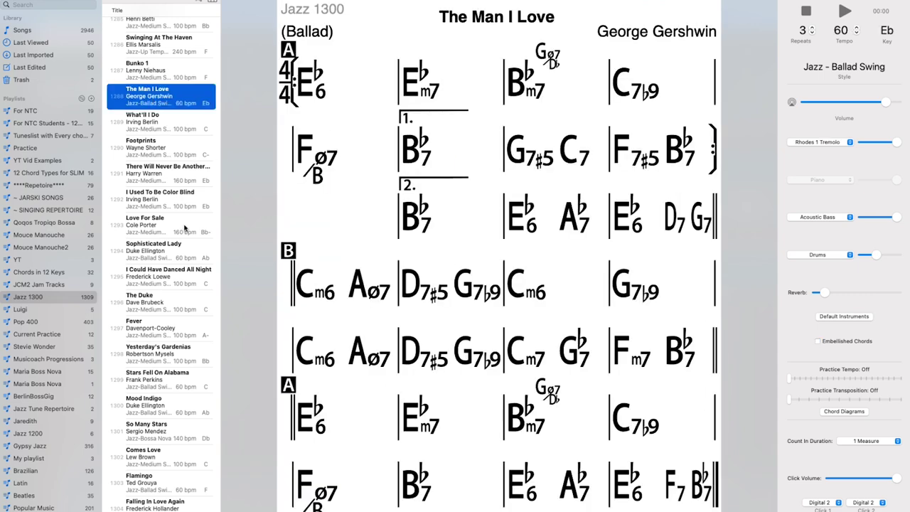
{"action": "scroll", "coordinate": [186, 227], "scroll_direction": "up", "scroll_amount": 2}
{"action": "left_click", "coordinate": [168, 236]}
{"action": "scroll", "coordinate": [167, 165], "scroll_direction": "up", "scroll_amount": 5}
{"action": "left_click", "coordinate": [164, 157]}
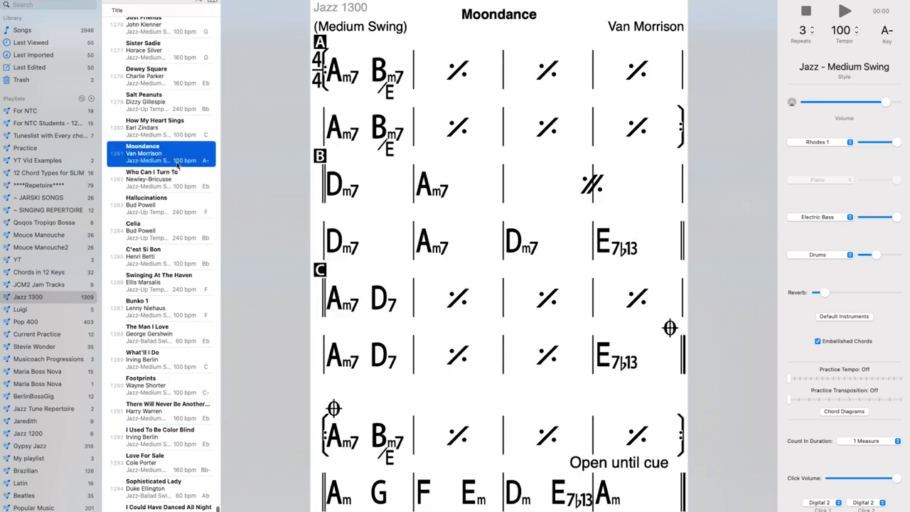
{"action": "scroll", "coordinate": [177, 160], "scroll_direction": "up", "scroll_amount": 3}
{"action": "left_click", "coordinate": [169, 147]}
{"action": "scroll", "coordinate": [167, 146], "scroll_direction": "up", "scroll_amount": 5}
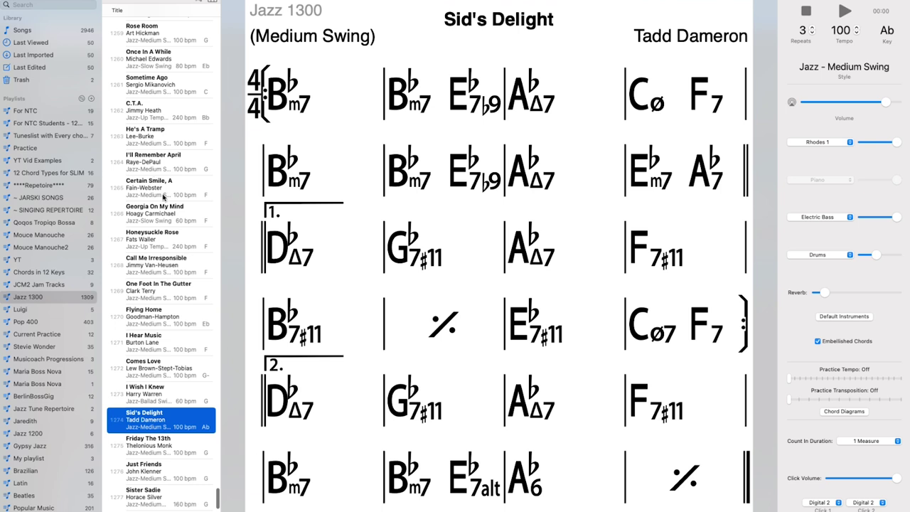
Select measures in Sid's Delight: the first three rows, then individual bars in rows 1 and 2
{"action": "left_click_drag", "start_coordinate": [295, 99], "coordinate": [675, 257]}
{"action": "left_click", "coordinate": [656, 304]}
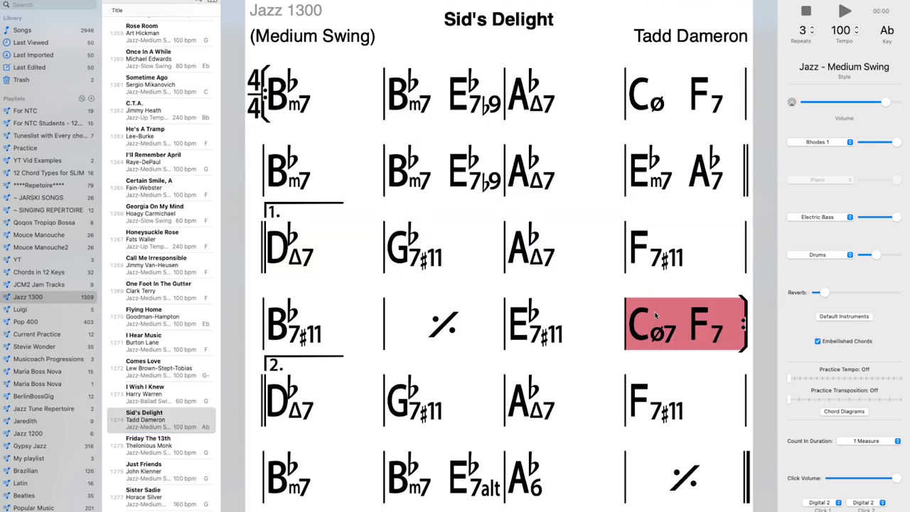
{"action": "left_click", "coordinate": [299, 101]}
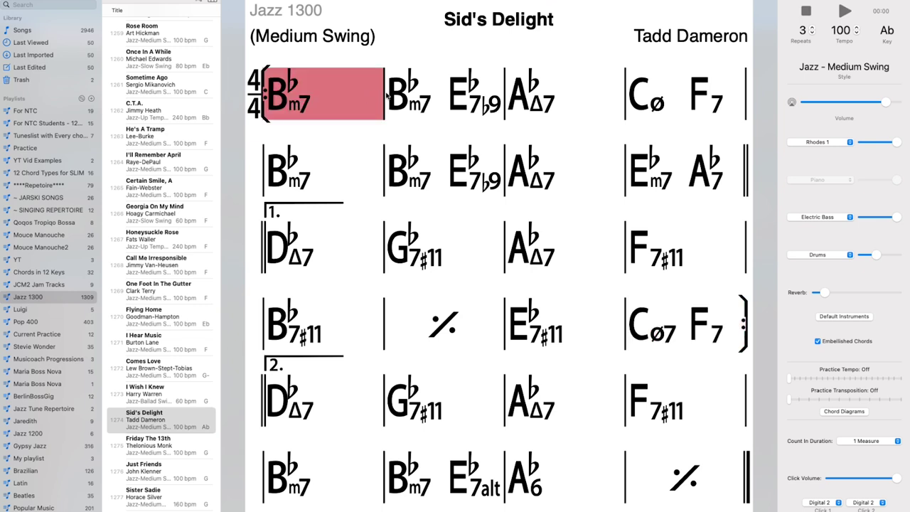
{"action": "left_click", "coordinate": [395, 100]}
{"action": "left_click", "coordinate": [549, 98]}
{"action": "left_click", "coordinate": [680, 107]}
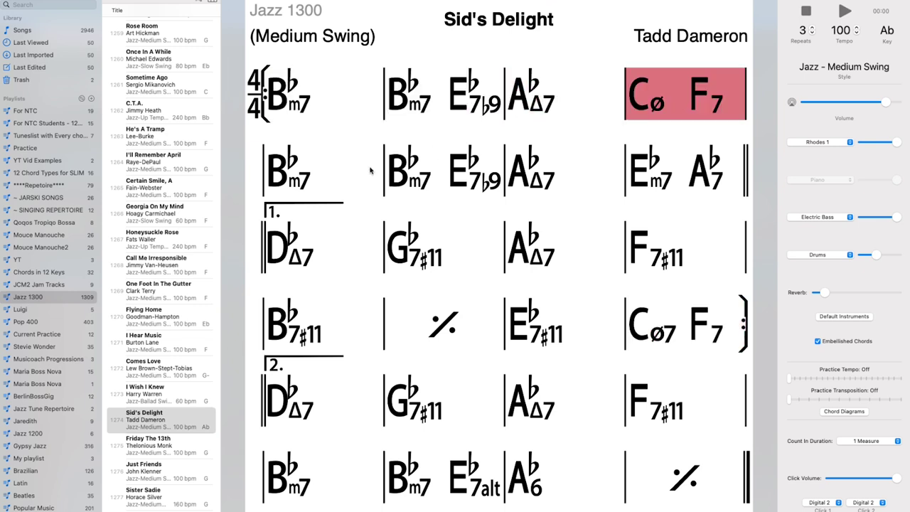
{"action": "left_click", "coordinate": [344, 178]}
{"action": "left_click", "coordinate": [414, 177]}
{"action": "left_click", "coordinate": [543, 177]}
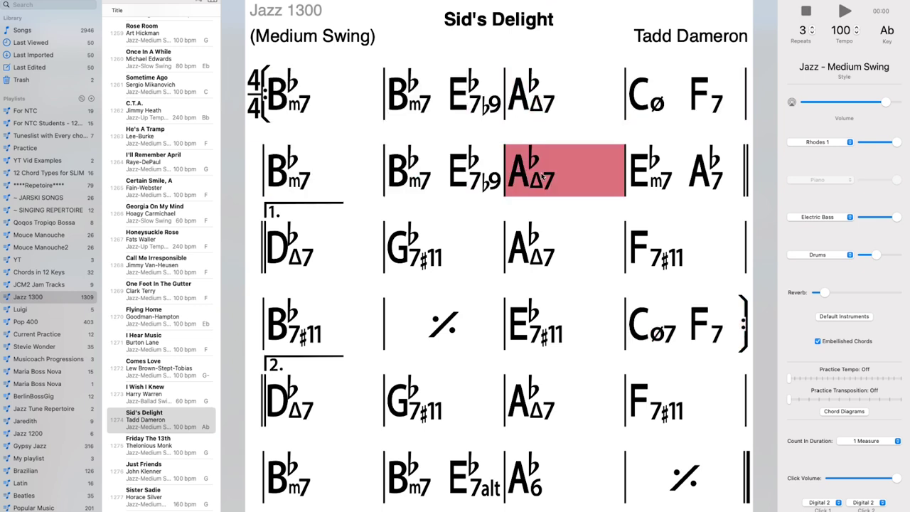
{"action": "left_click", "coordinate": [672, 182]}
Browse C.T.A. and Worth The Wait, then select a block of measures in Yesterdays
{"action": "left_click", "coordinate": [172, 119]}
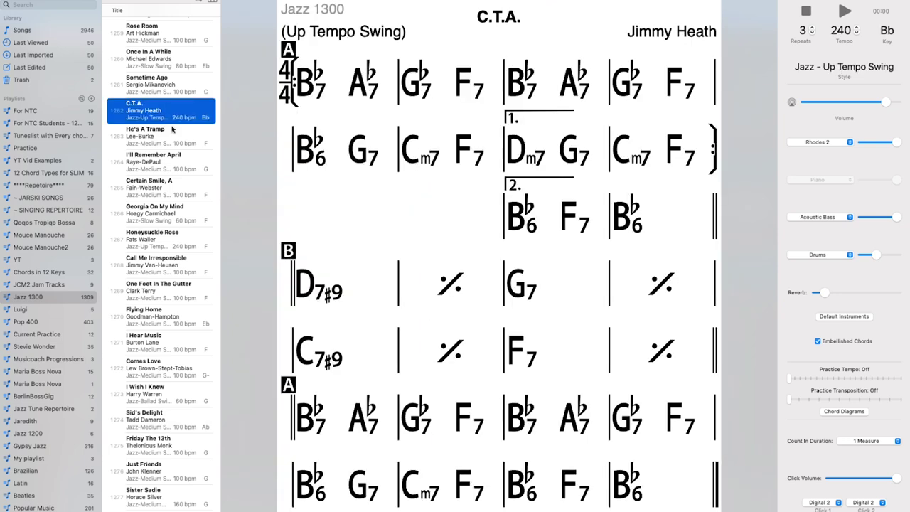
{"action": "scroll", "coordinate": [171, 128], "scroll_direction": "up", "scroll_amount": 5}
{"action": "left_click", "coordinate": [163, 115]}
{"action": "scroll", "coordinate": [163, 114], "scroll_direction": "up", "scroll_amount": 3}
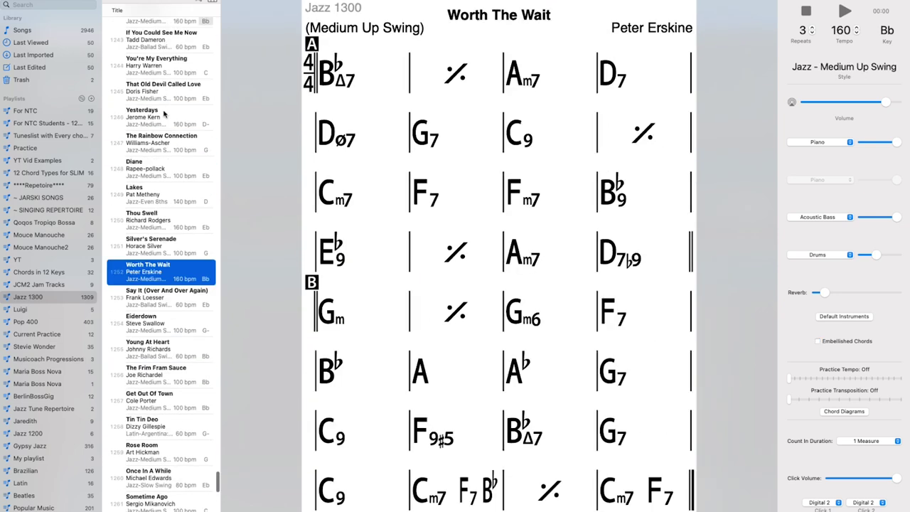
{"action": "left_click", "coordinate": [164, 114]}
{"action": "scroll", "coordinate": [212, 153], "scroll_direction": "up", "scroll_amount": 5}
{"action": "left_click_drag", "start_coordinate": [294, 171], "coordinate": [727, 387]}
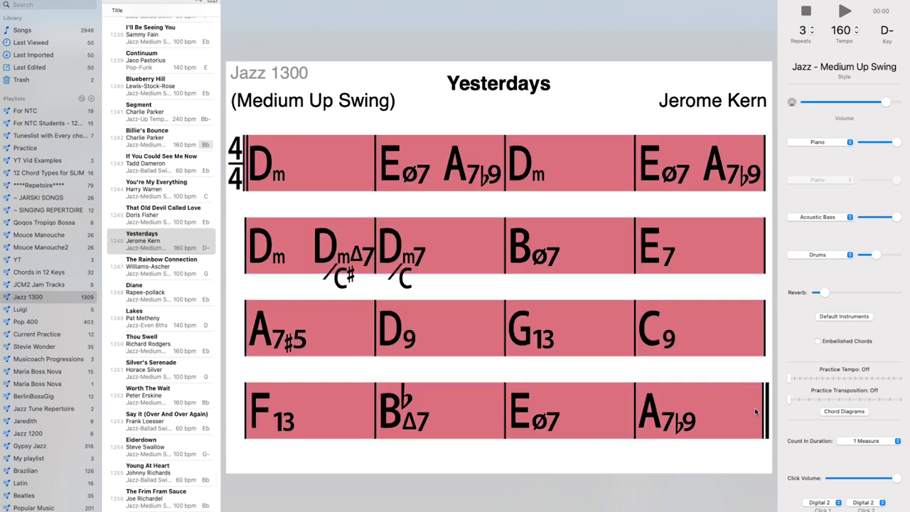
Pass through Blueberry Hill and Cousin Mary and open I Fall In Love Too Easily
{"action": "left_click", "coordinate": [164, 89]}
{"action": "scroll", "coordinate": [163, 89], "scroll_direction": "up", "scroll_amount": 6}
{"action": "left_click", "coordinate": [162, 118]}
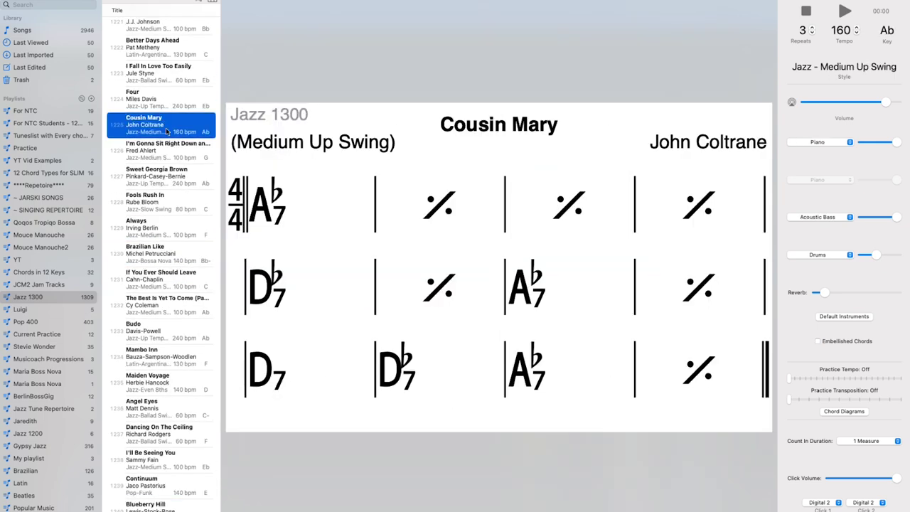
{"action": "left_click", "coordinate": [147, 77]}
{"action": "scroll", "coordinate": [152, 90], "scroll_direction": "up", "scroll_amount": 5}
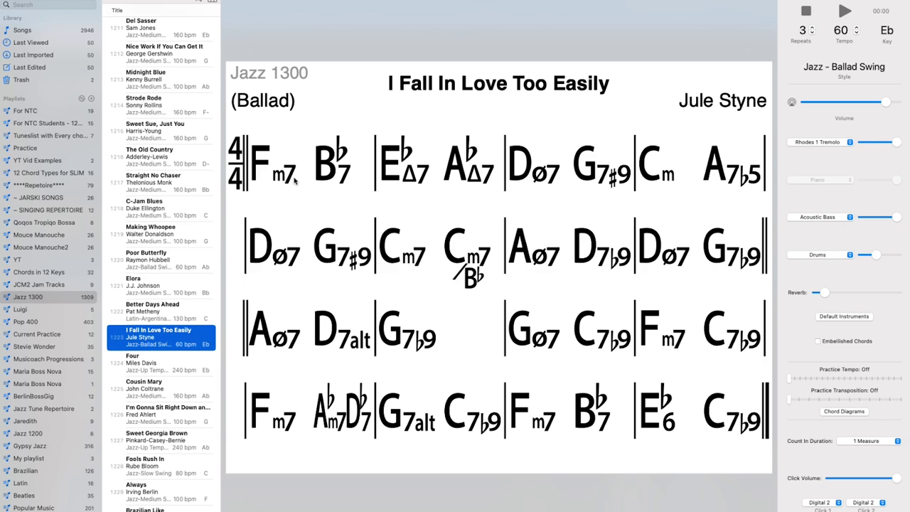
{"action": "scroll", "coordinate": [171, 196], "scroll_direction": "up", "scroll_amount": 5}
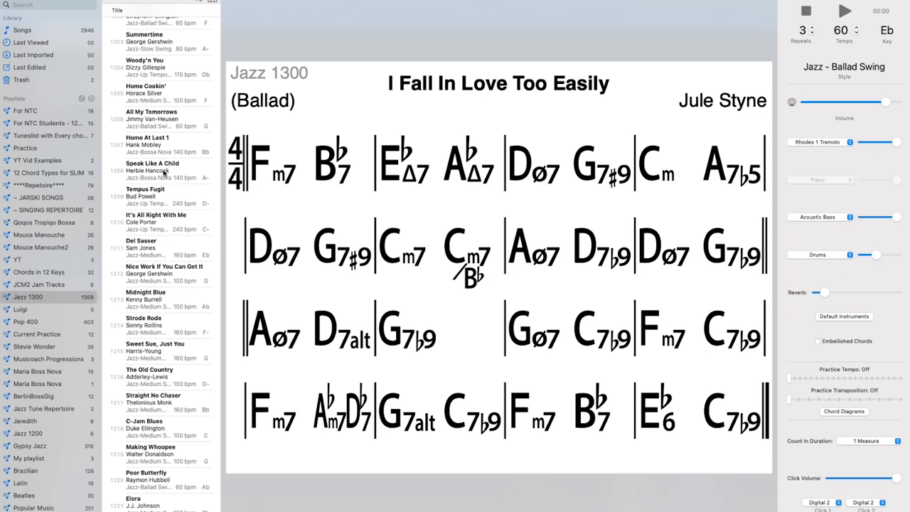
Open Speak Like A Child and select the D♭7alt C7, FΔ7 B♭m9, Am9, E9sus, A♭13sus and G♭o7 measures
{"action": "left_click", "coordinate": [163, 172]}
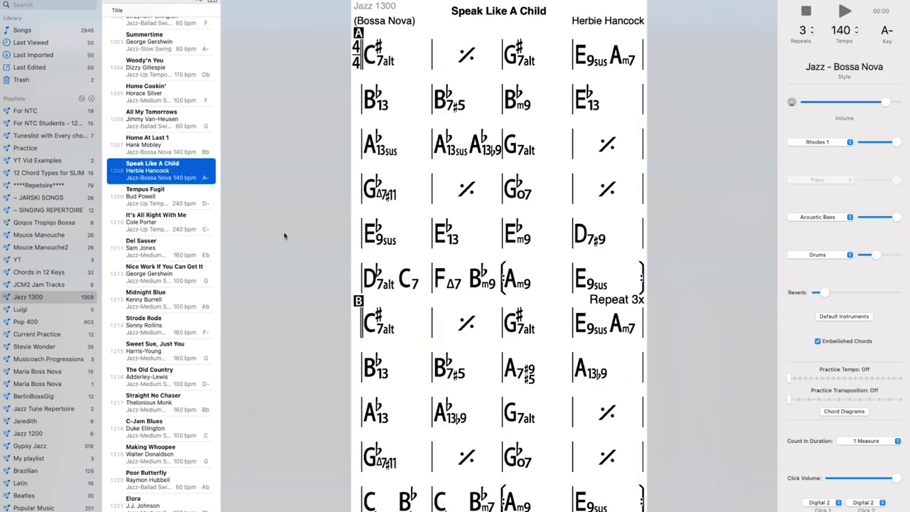
{"action": "left_click", "coordinate": [396, 286]}
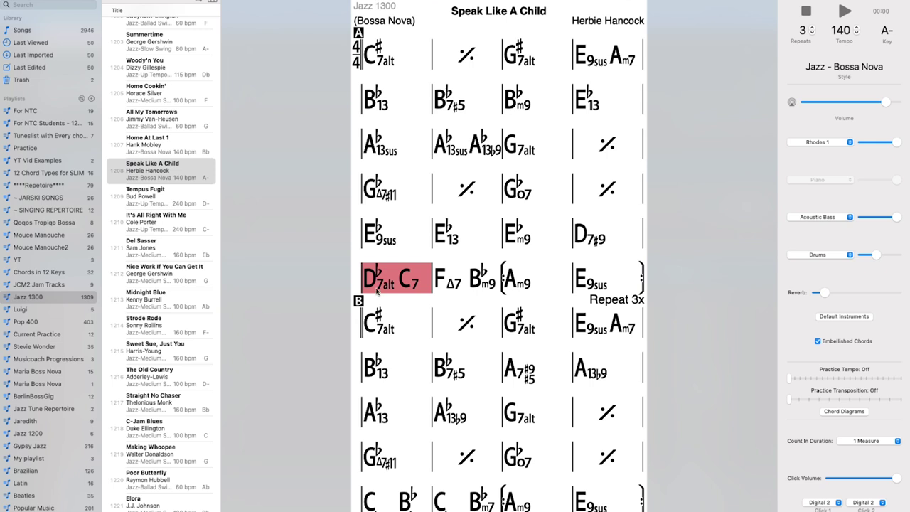
{"action": "left_click", "coordinate": [475, 290]}
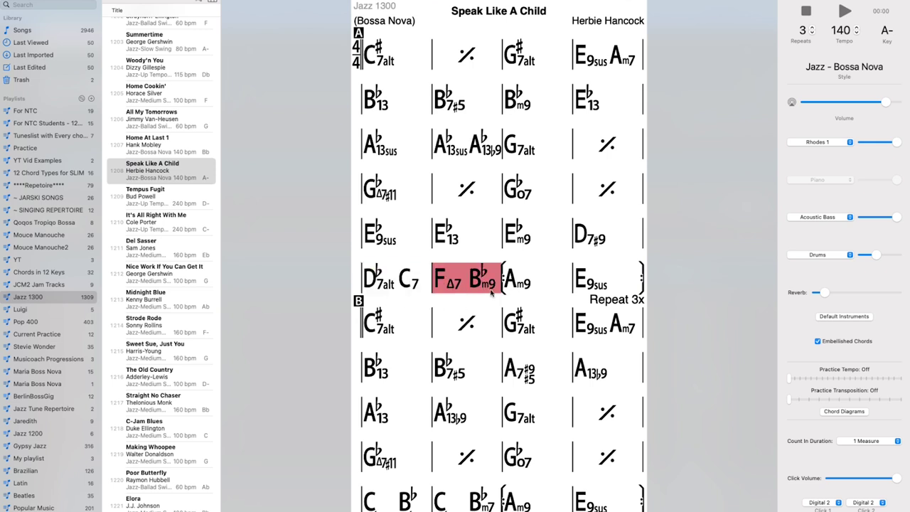
{"action": "left_click", "coordinate": [517, 291]}
{"action": "left_click", "coordinate": [594, 293]}
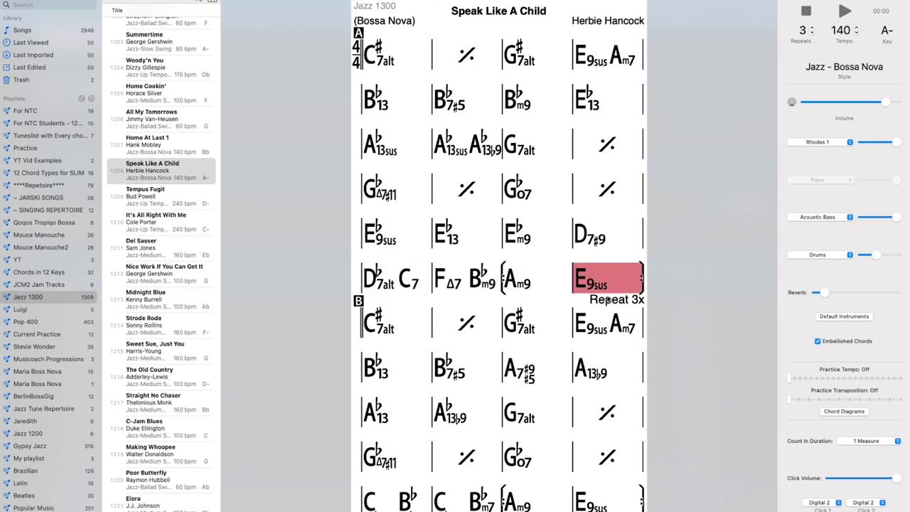
{"action": "left_click", "coordinate": [477, 153]}
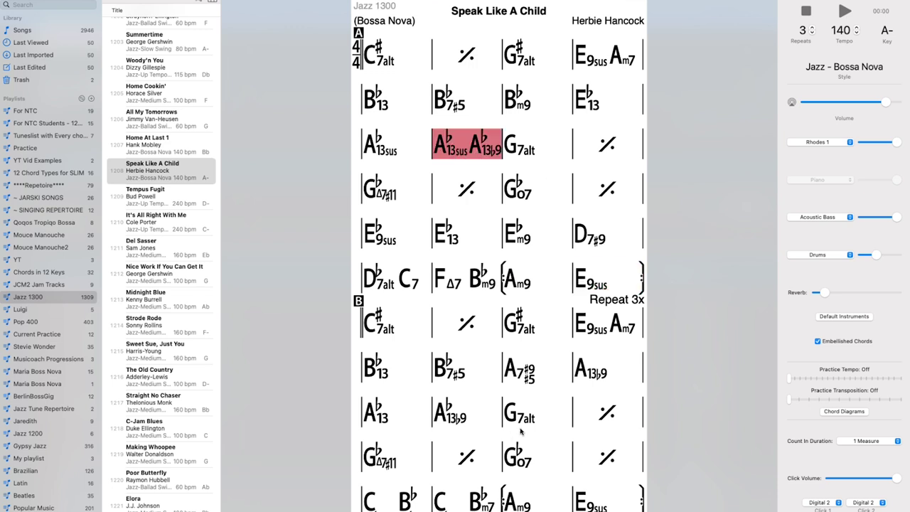
{"action": "left_click", "coordinate": [543, 465]}
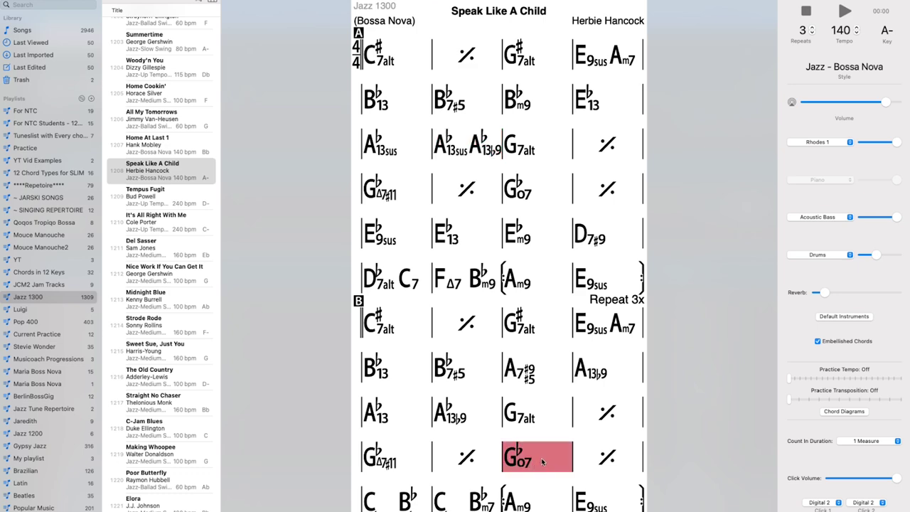
Select the whole fifth row of measures, ending on the E9sus bar
{"action": "scroll", "coordinate": [153, 204], "scroll_direction": "up", "scroll_amount": 10}
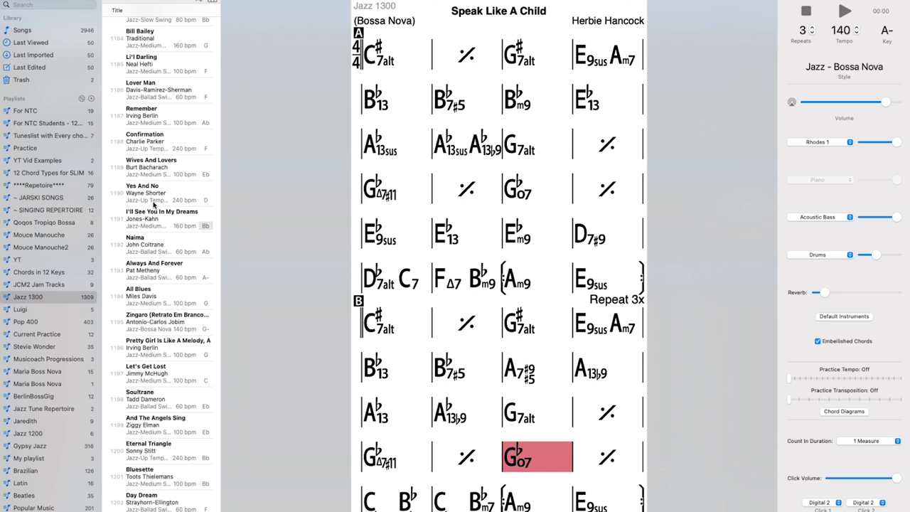
{"action": "left_click_drag", "start_coordinate": [411, 239], "coordinate": [597, 265]}
{"action": "left_click", "coordinate": [597, 265]}
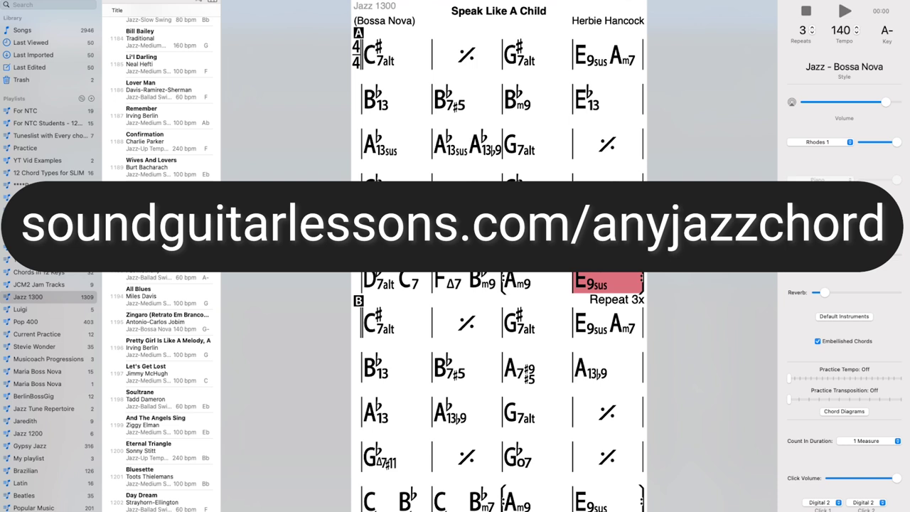
Move the selection back to the first bar, the C♯7alt measure
{"action": "key", "text": "space"}
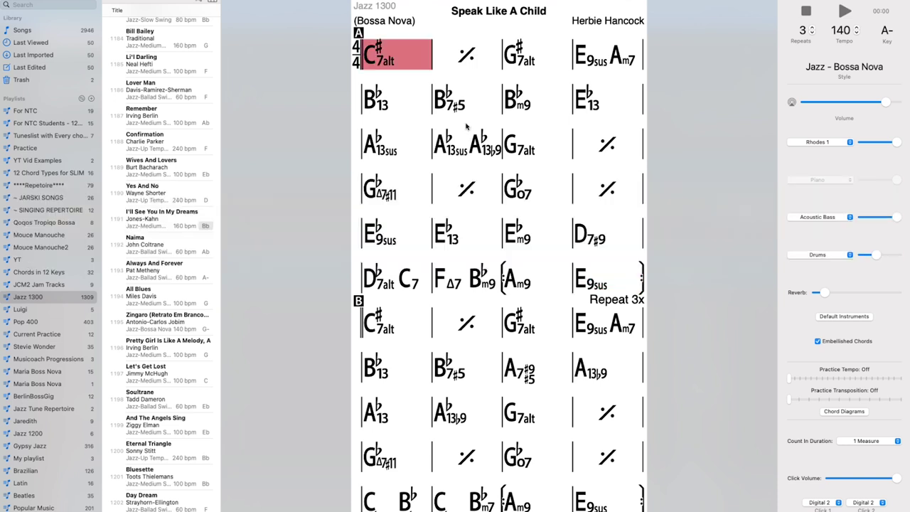